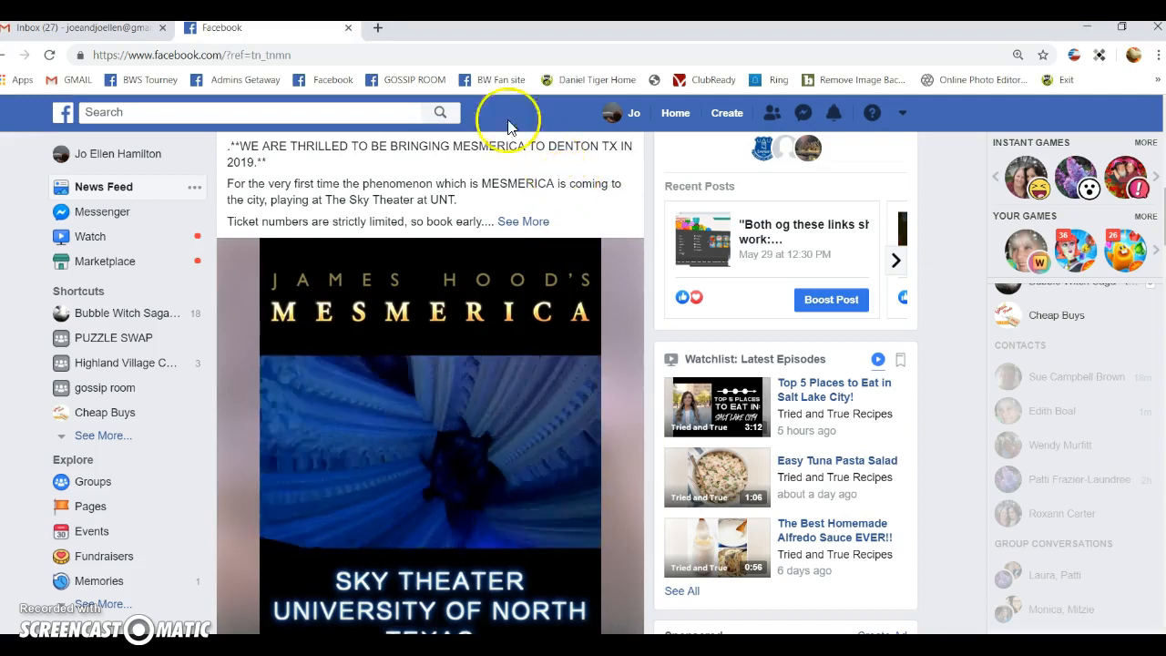
Go to the Pixlr Editor website and start opening an image from the computer.
click(979, 83)
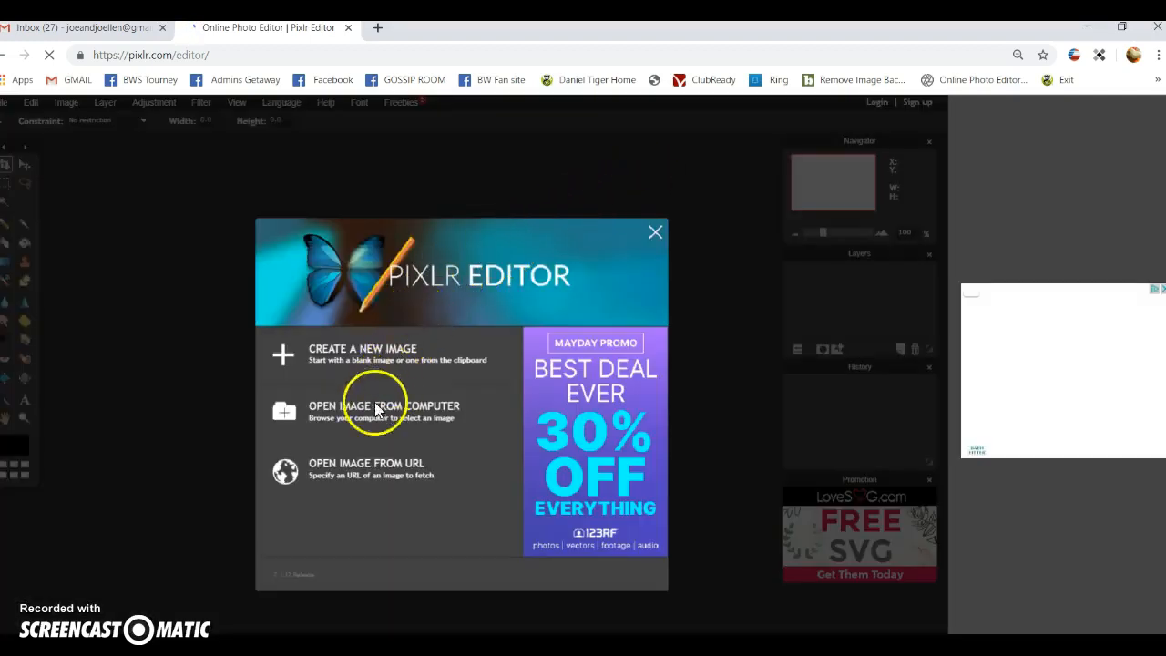
click(425, 415)
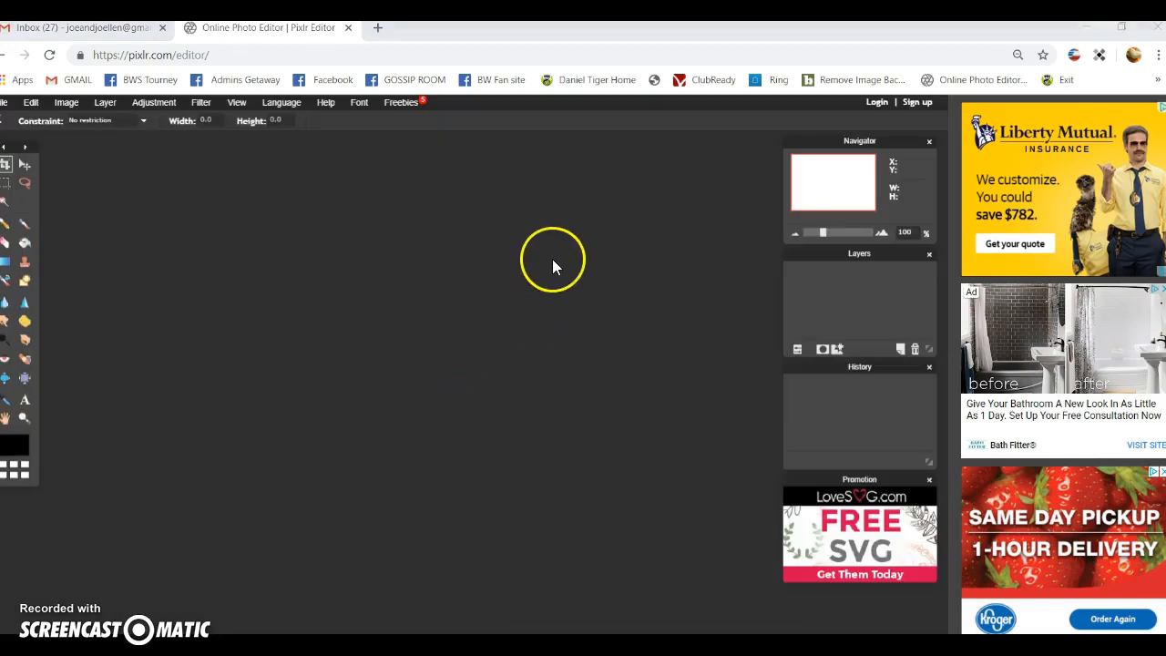
click(495, 251)
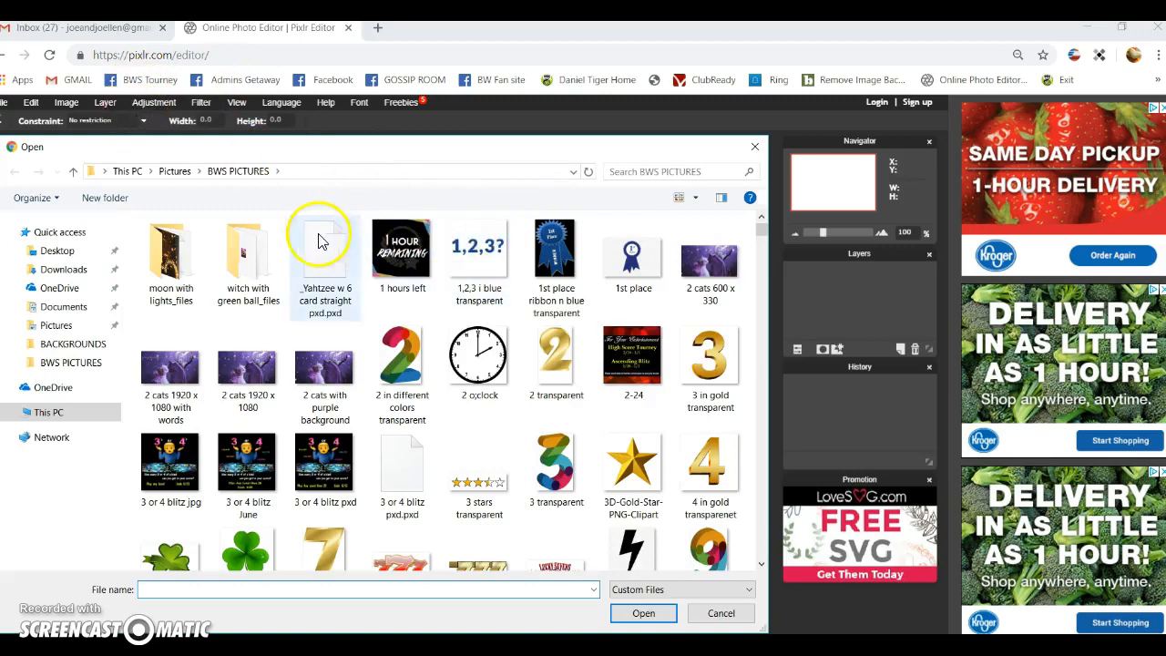
Look through the BWS PICTURES folder for the Double Trouble game picture files.
scroll(483, 273, down, 5)
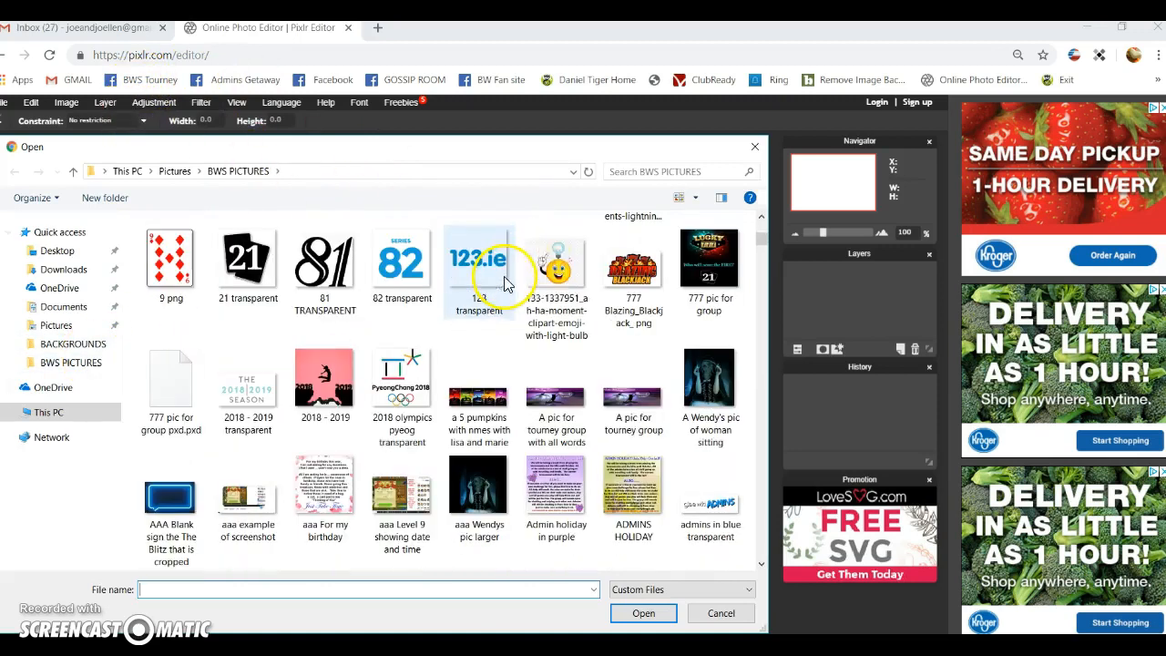
scroll(547, 271, up, 2)
click(576, 289)
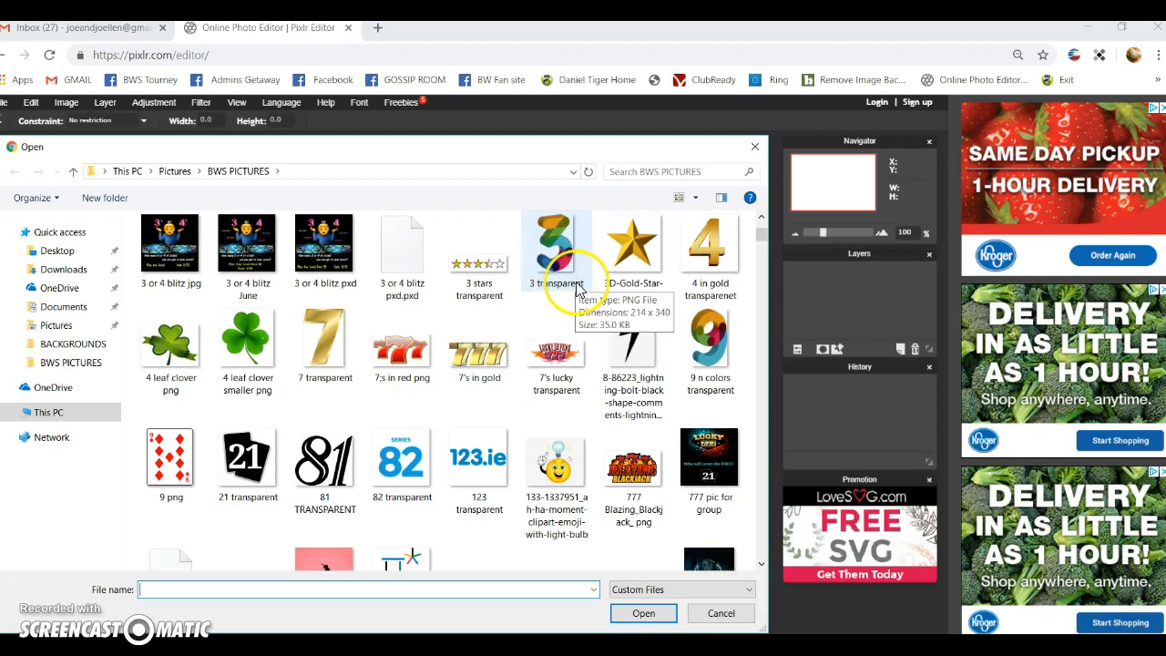
scroll(576, 289, up, 2)
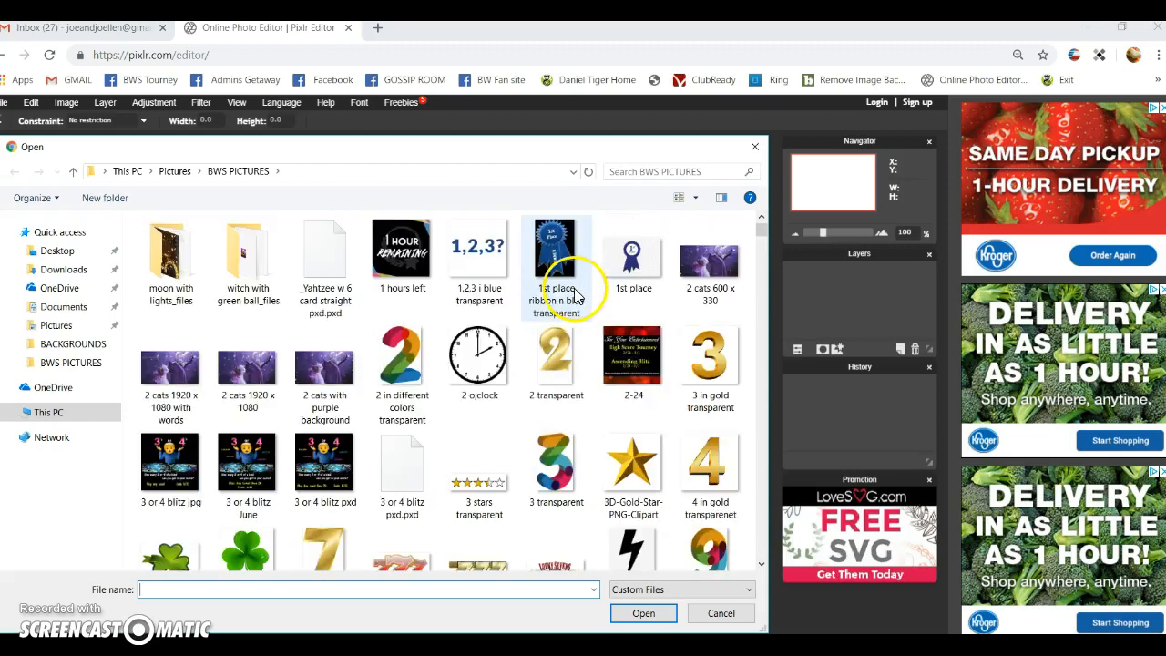
scroll(564, 300, down, 8)
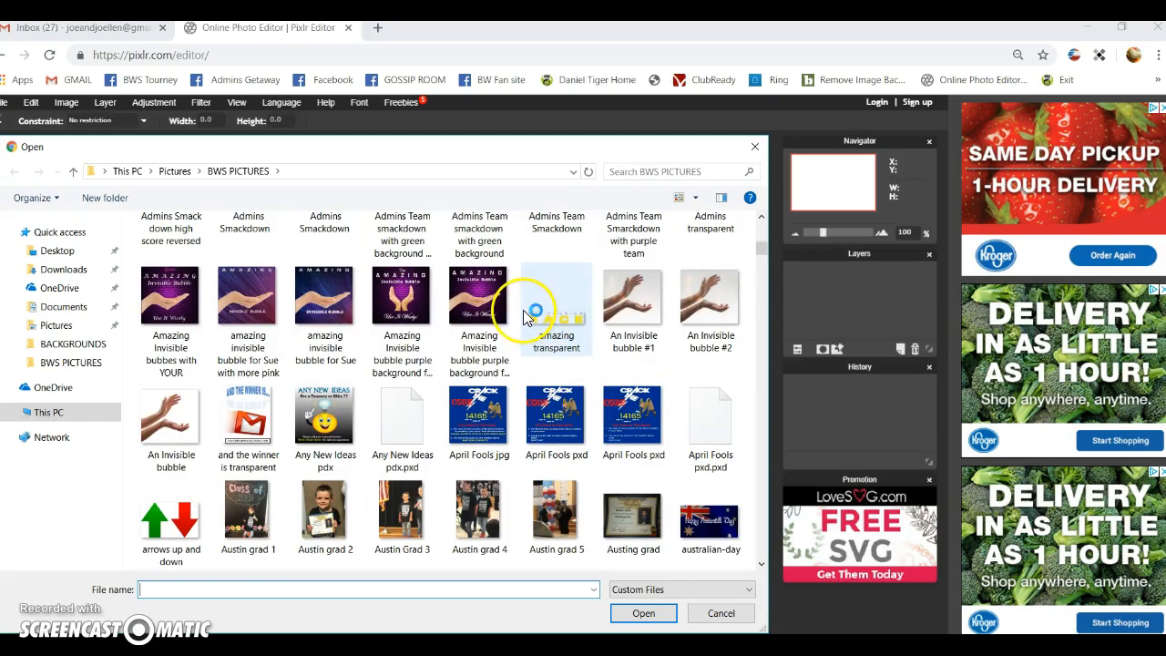
scroll(524, 314, down, 3)
scroll(515, 319, down, 5)
scroll(490, 330, down, 3)
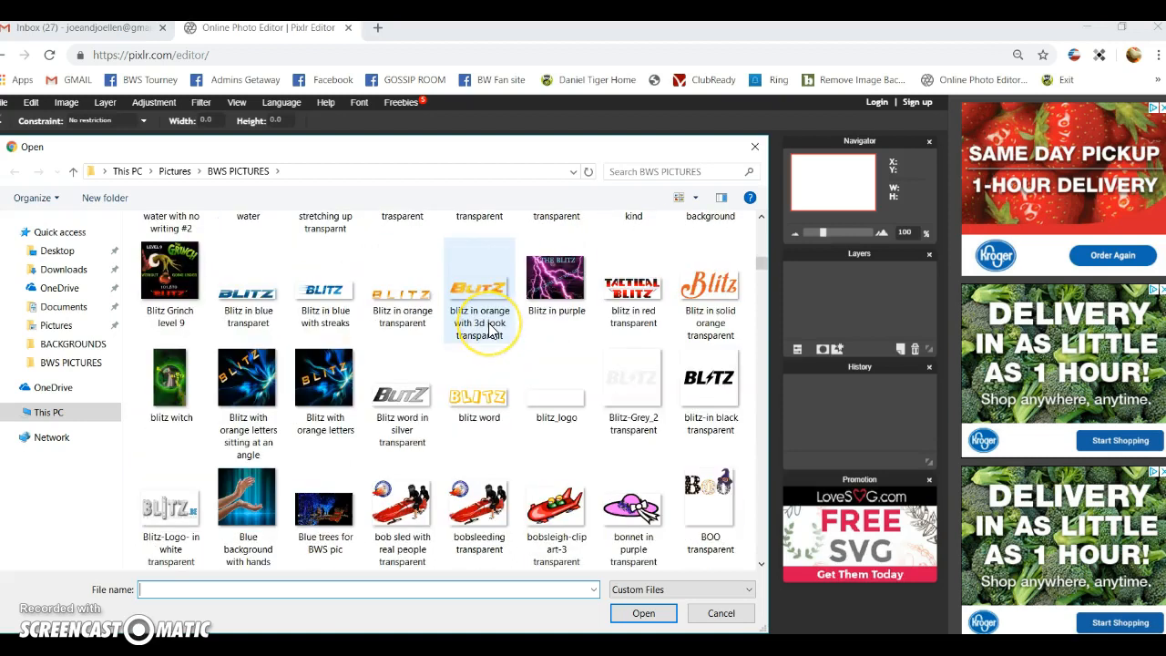
scroll(490, 330, down, 10)
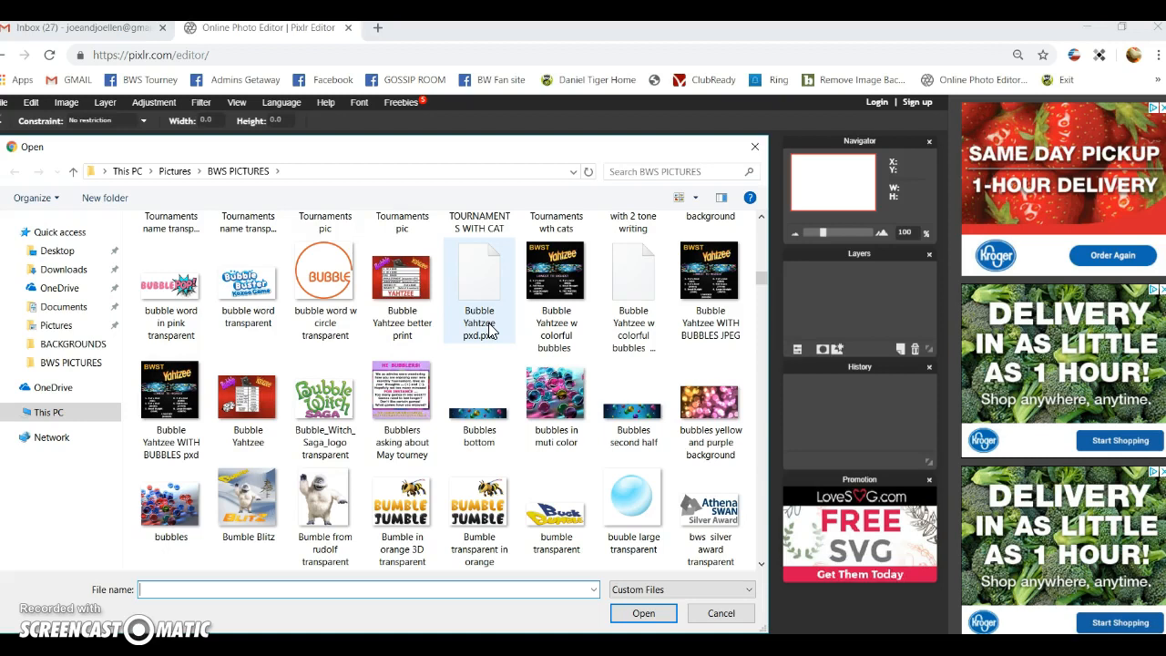
click(763, 277)
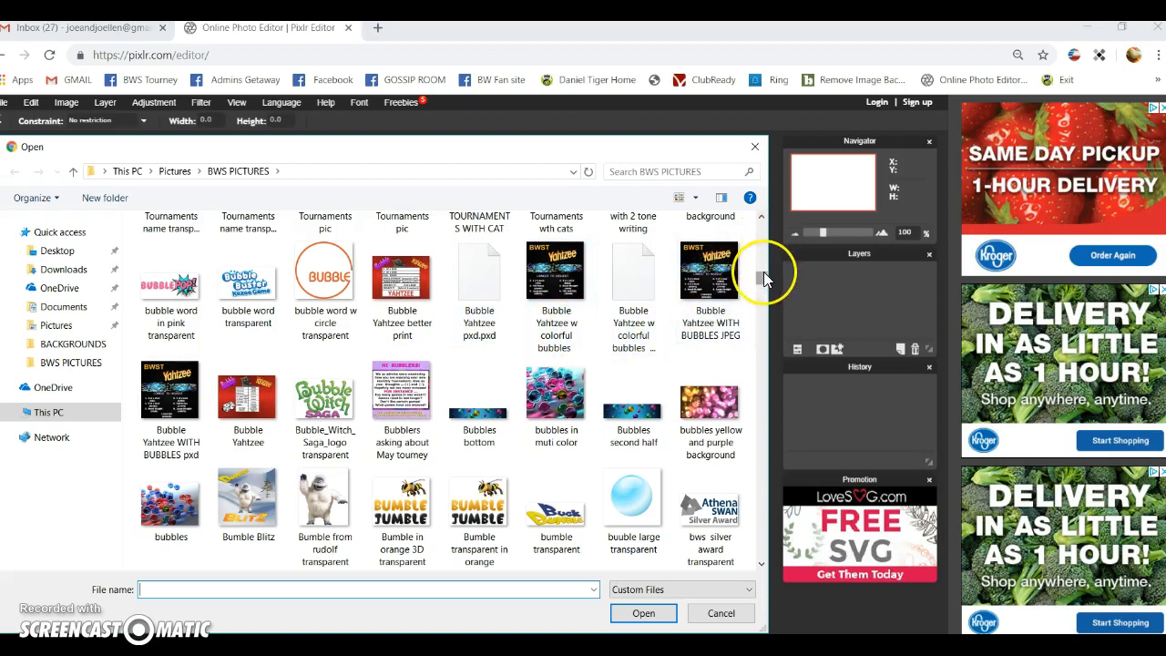
scroll(763, 278, down, 9)
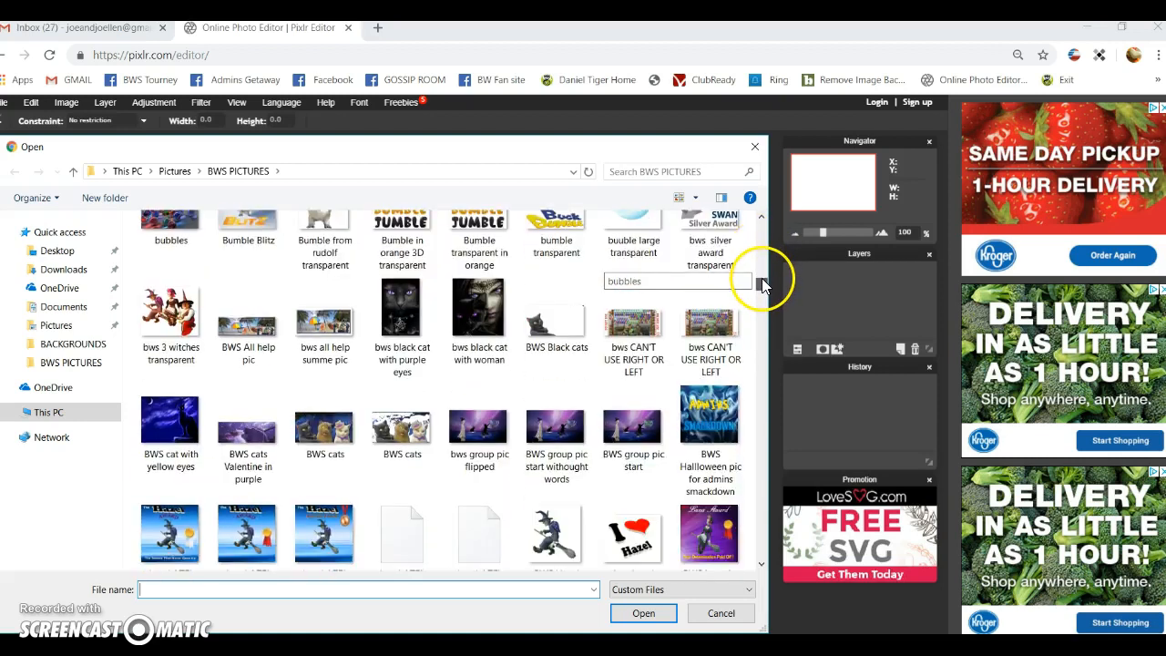
scroll(760, 280, down, 3)
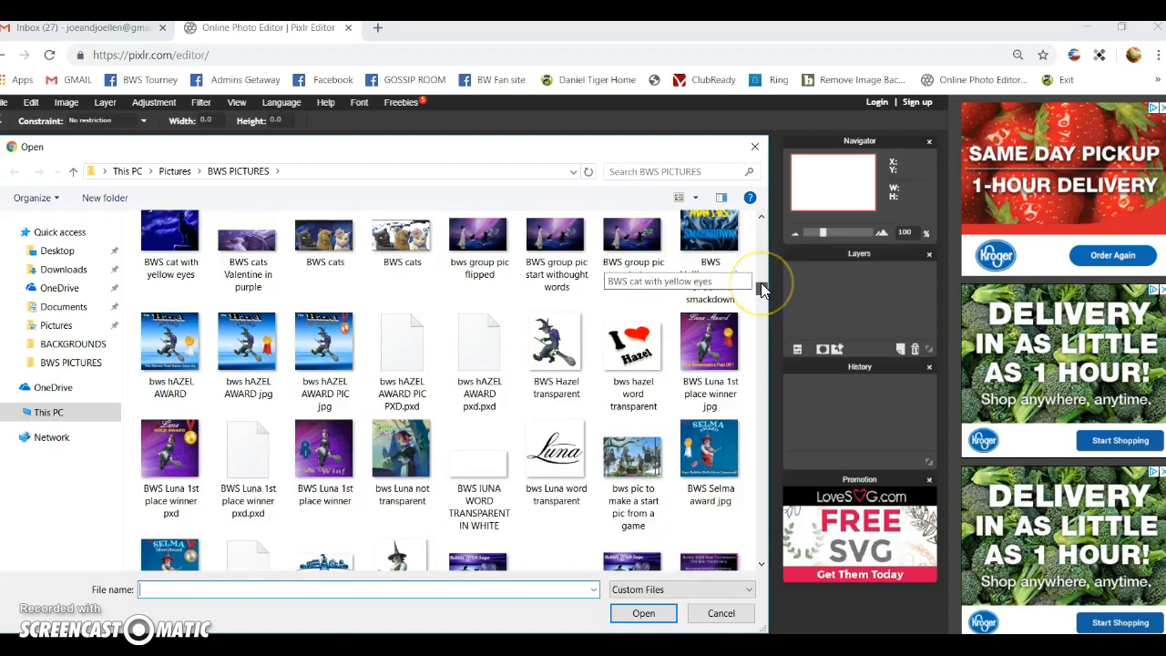
scroll(761, 288, down, 3)
scroll(763, 292, down, 2)
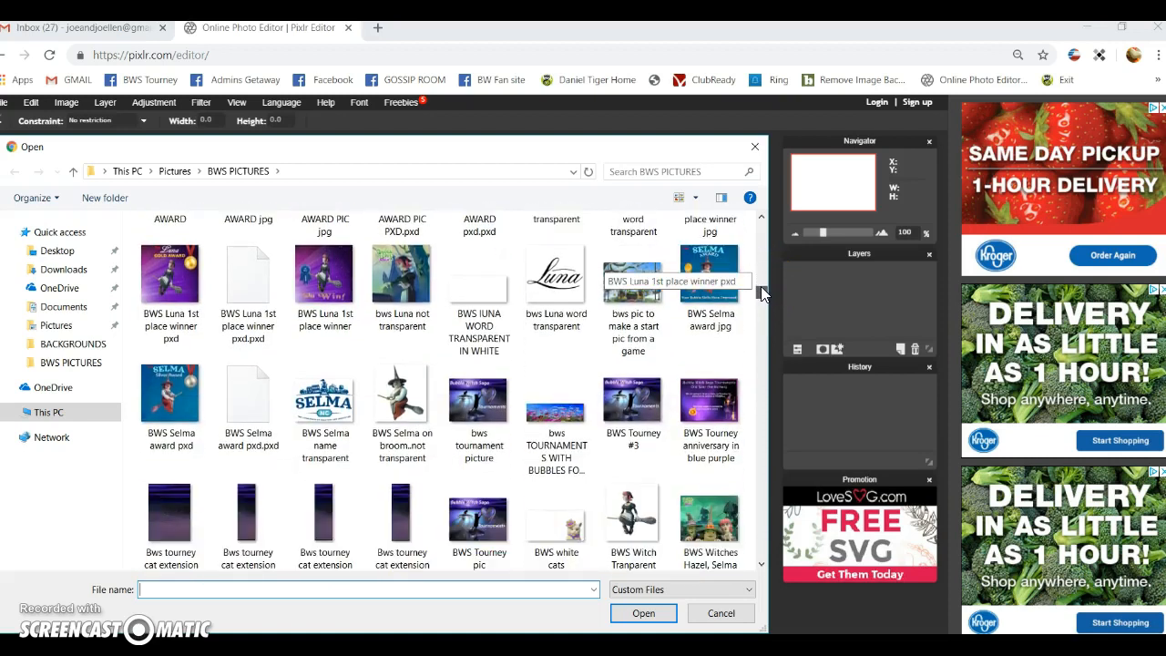
scroll(761, 291, down, 8)
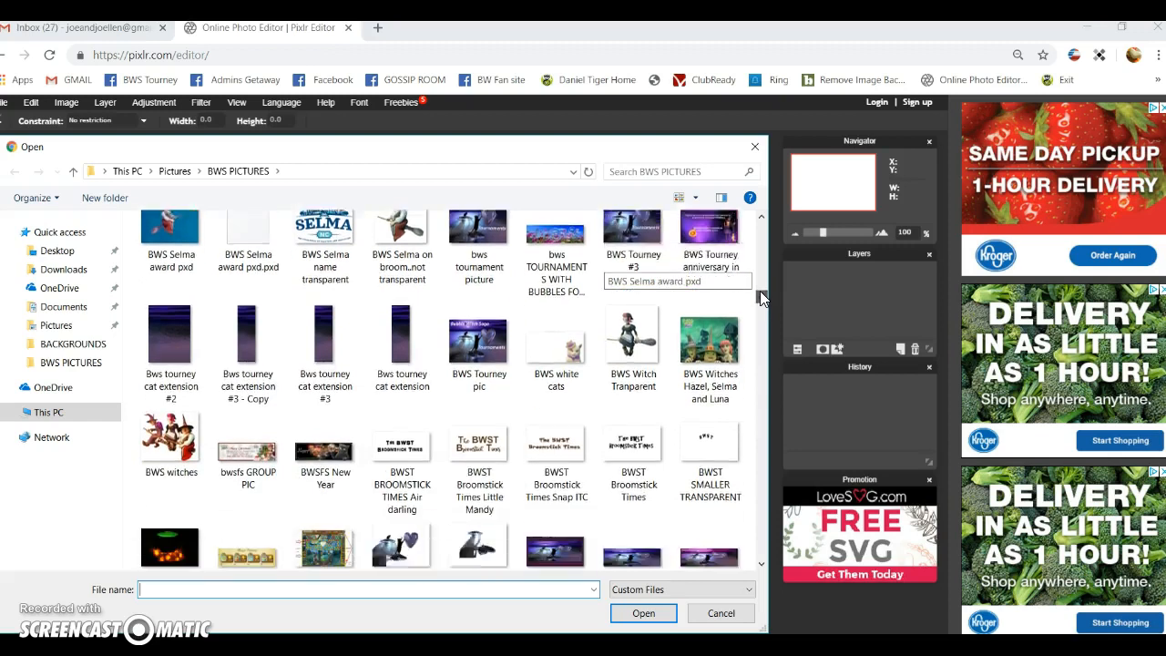
scroll(760, 293, down, 1)
scroll(759, 294, down, 7)
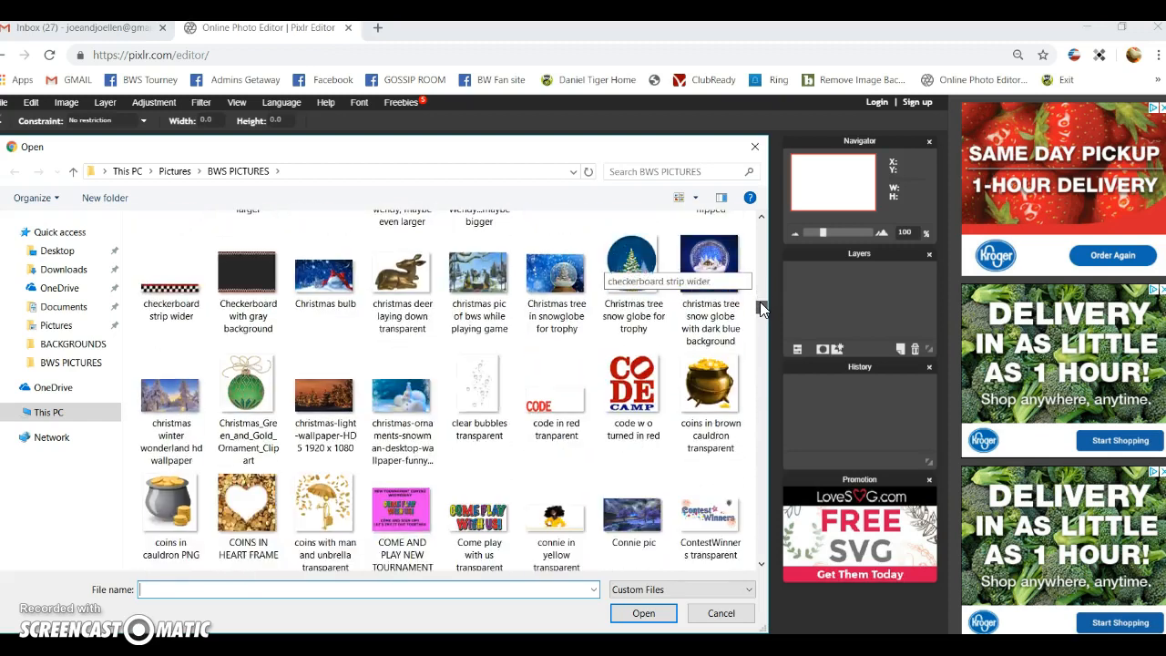
scroll(761, 310, down, 5)
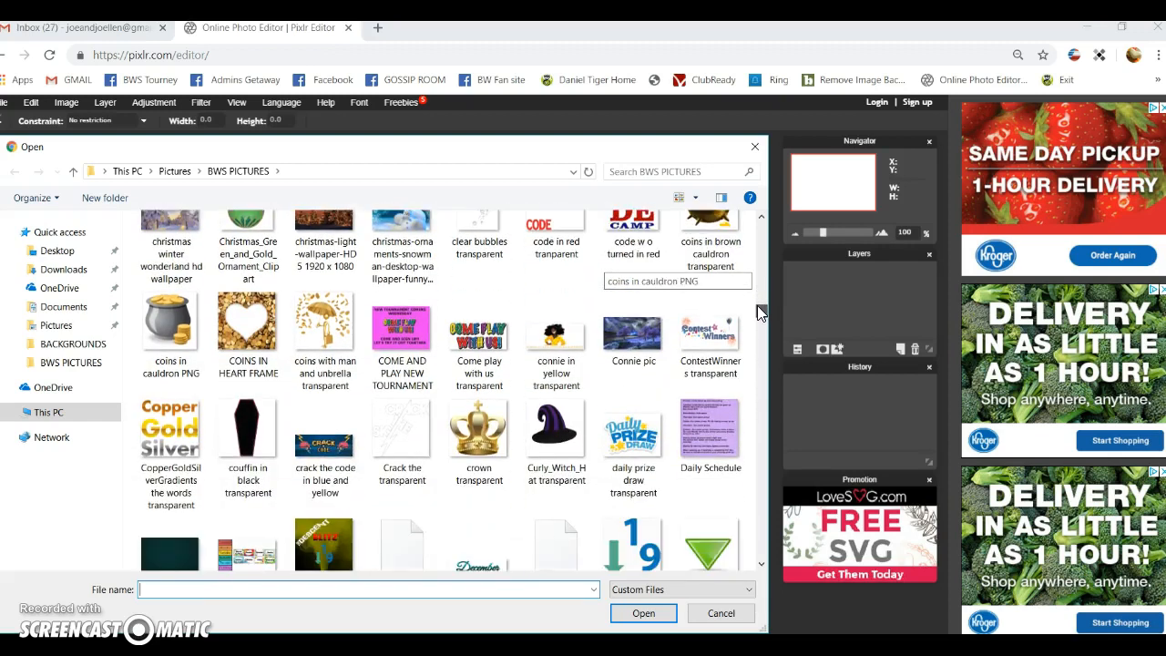
scroll(757, 315, down, 3)
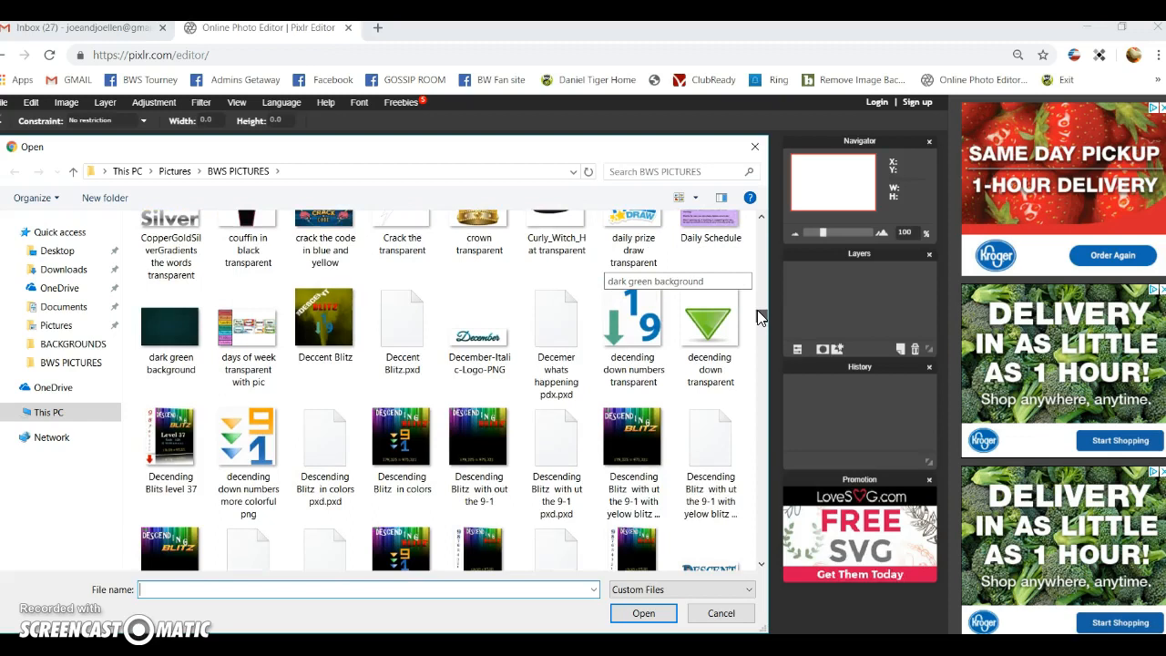
scroll(759, 319, down, 3)
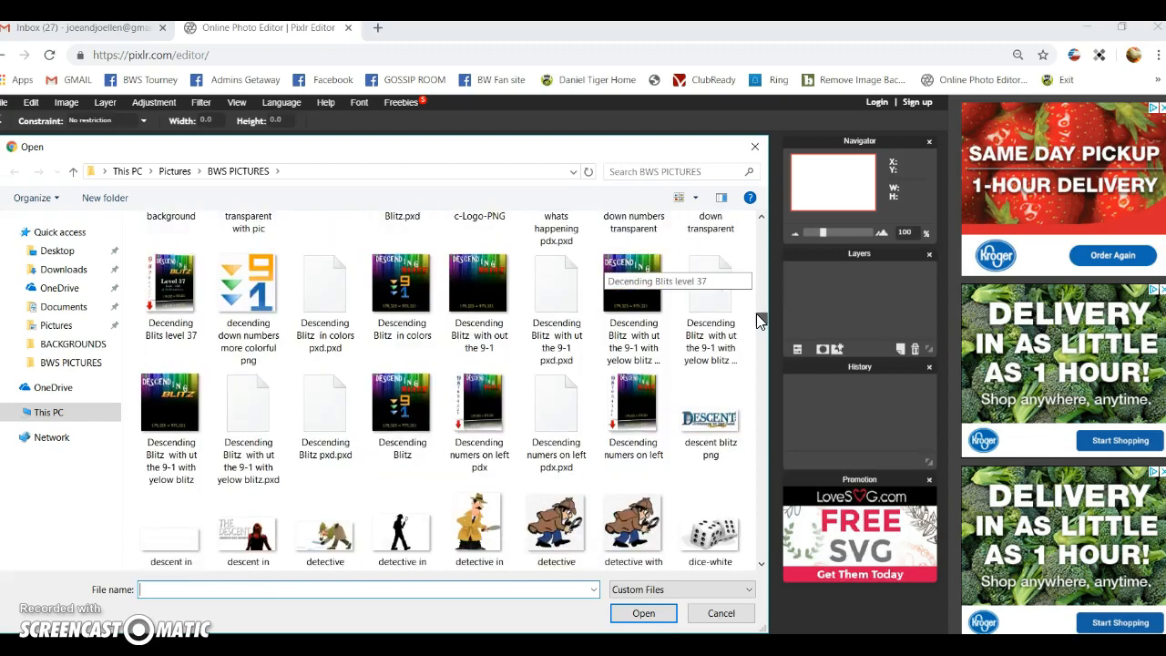
scroll(758, 321, down, 5)
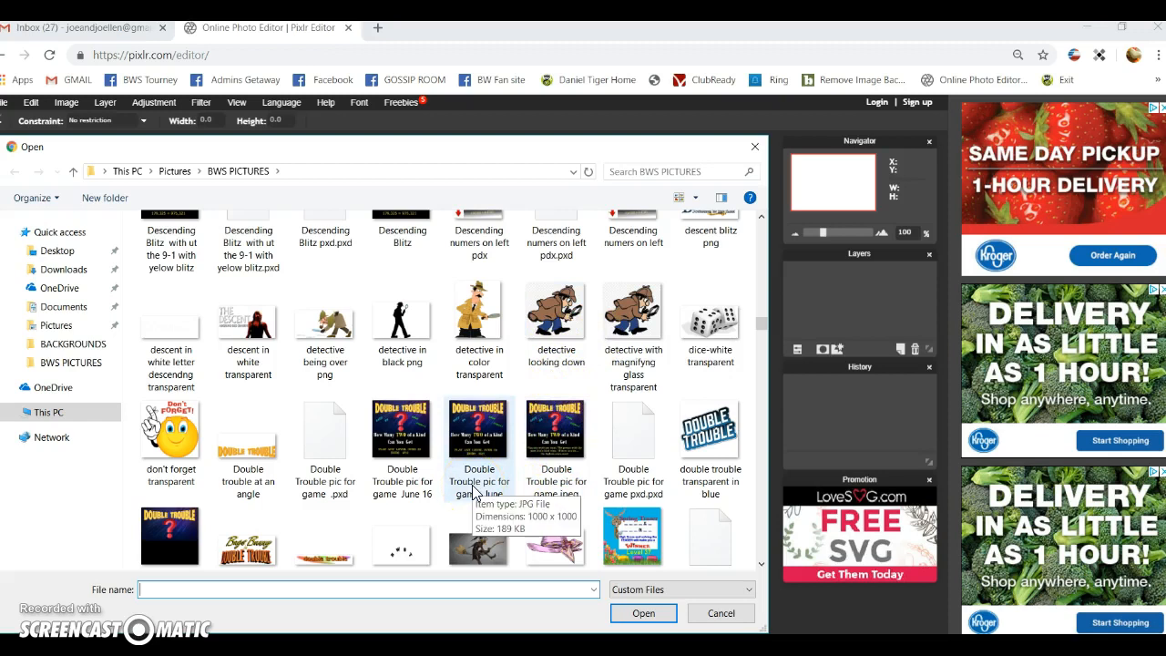
Open the layered file "Double Trouble pic for game .pxd" from the BWS PICTURES folder.
click(392, 488)
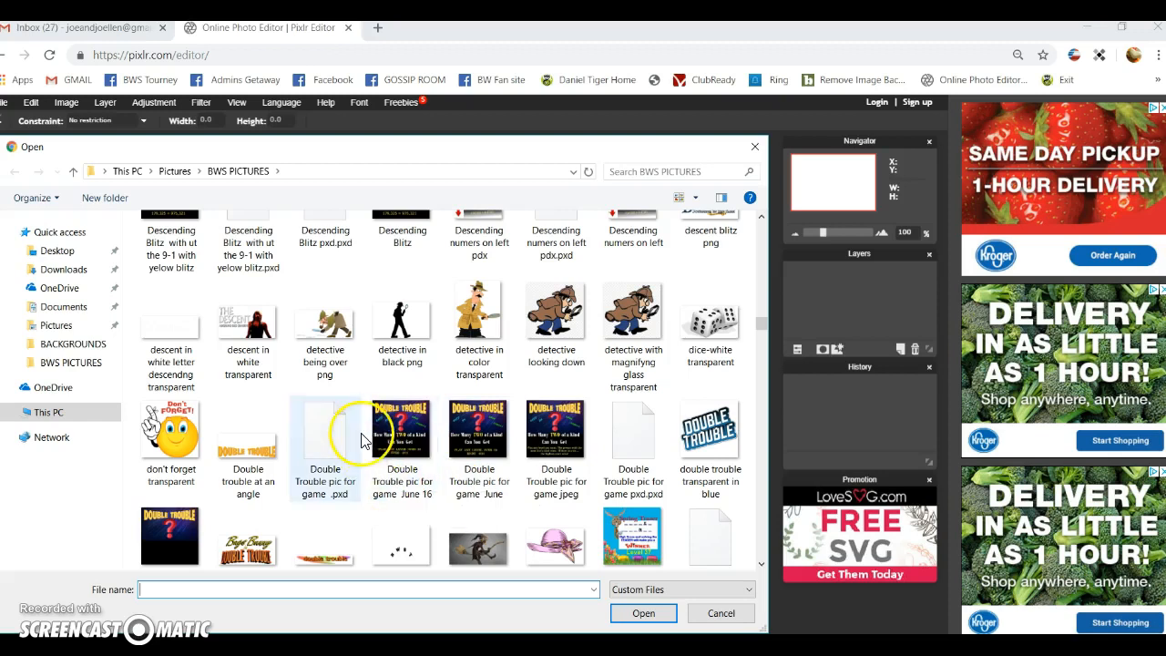
scroll(351, 424, down, 3)
click(363, 309)
click(169, 392)
click(317, 270)
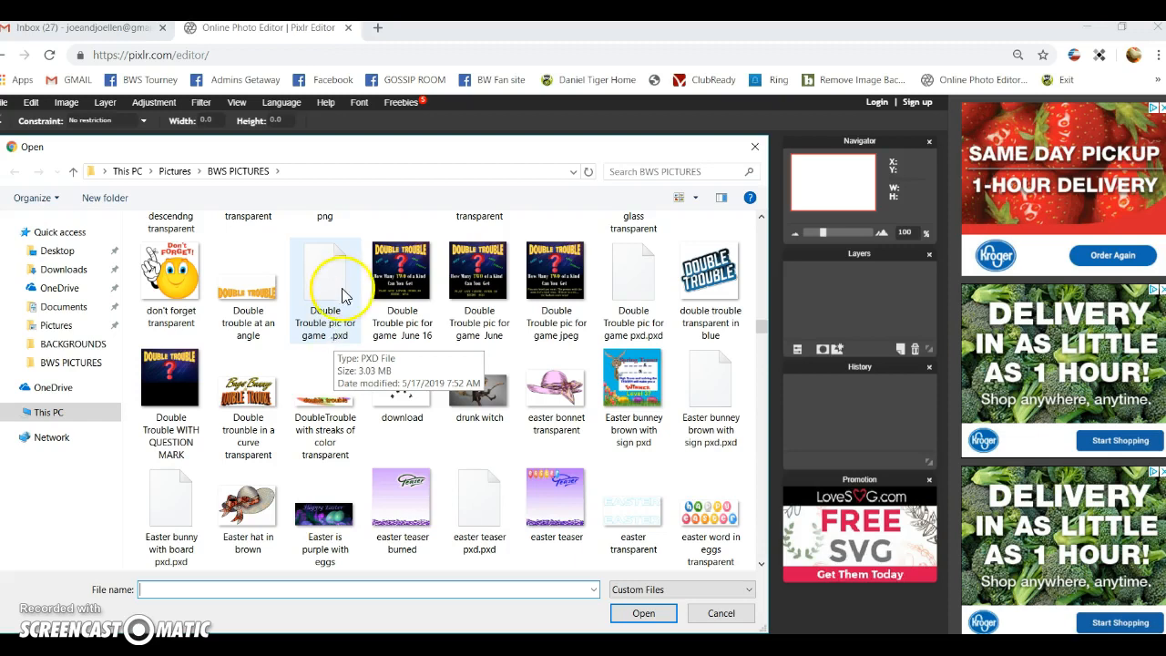
click(330, 337)
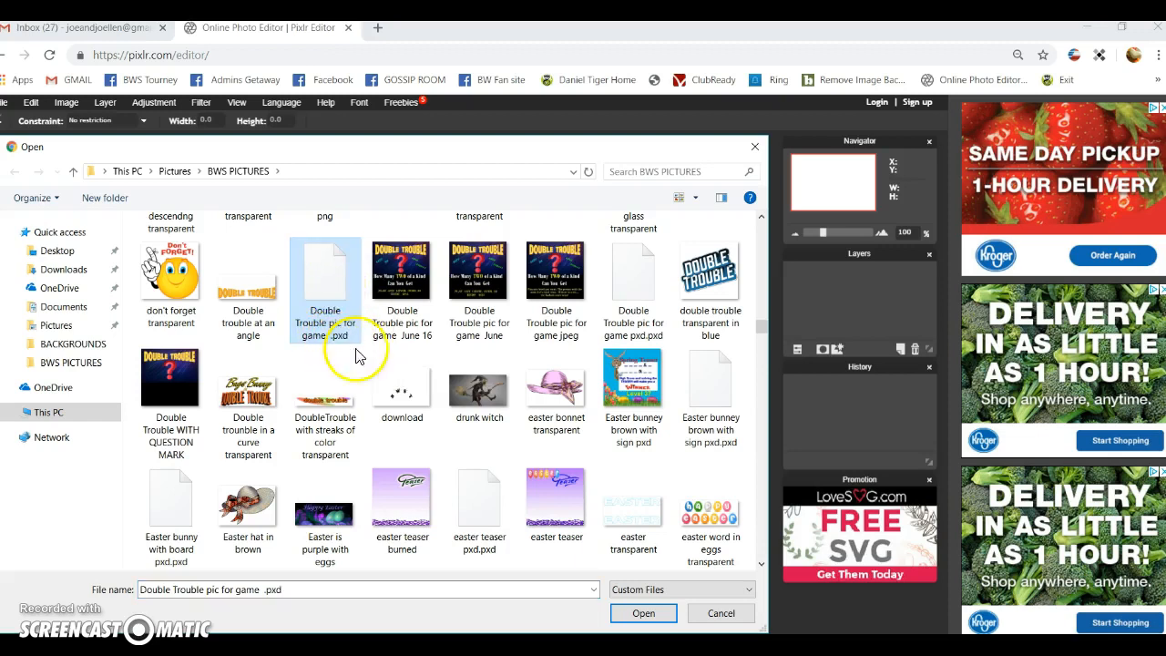
click(644, 612)
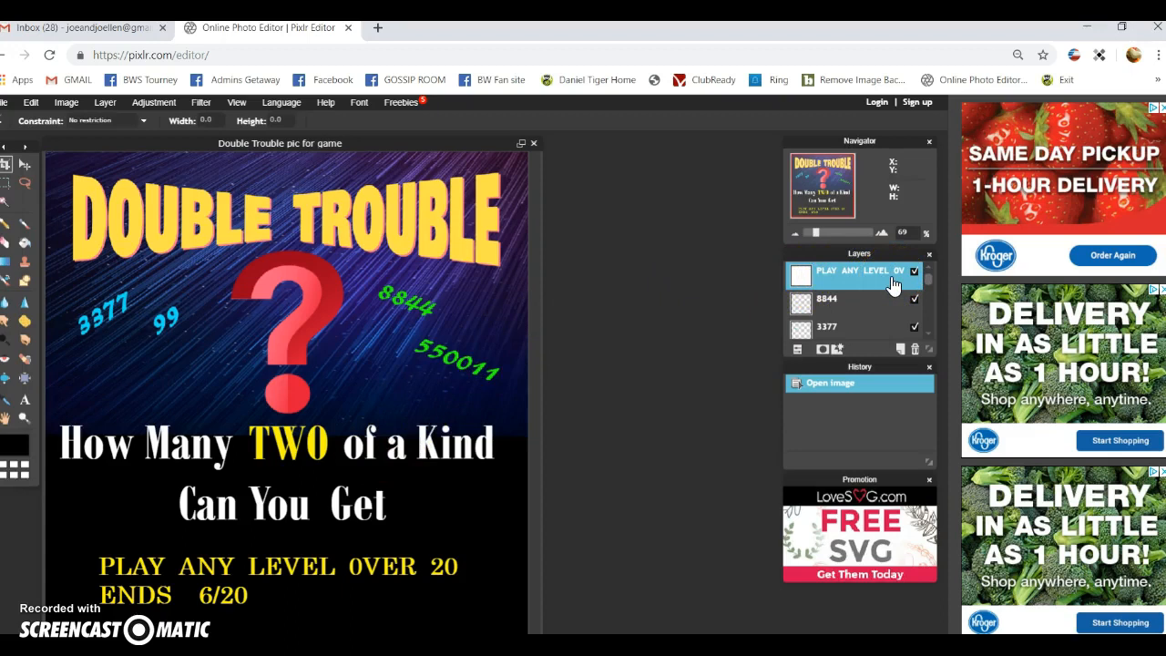
Examine the picture's layer stack from the "PLAY ANY LEVEL" text layer down to the Background, then back up to Layer 3.
drag(892, 285, 844, 343)
mouse_move(932, 278)
mouse_down()
mouse_move(936, 324)
mouse_move(931, 266)
mouse_up()
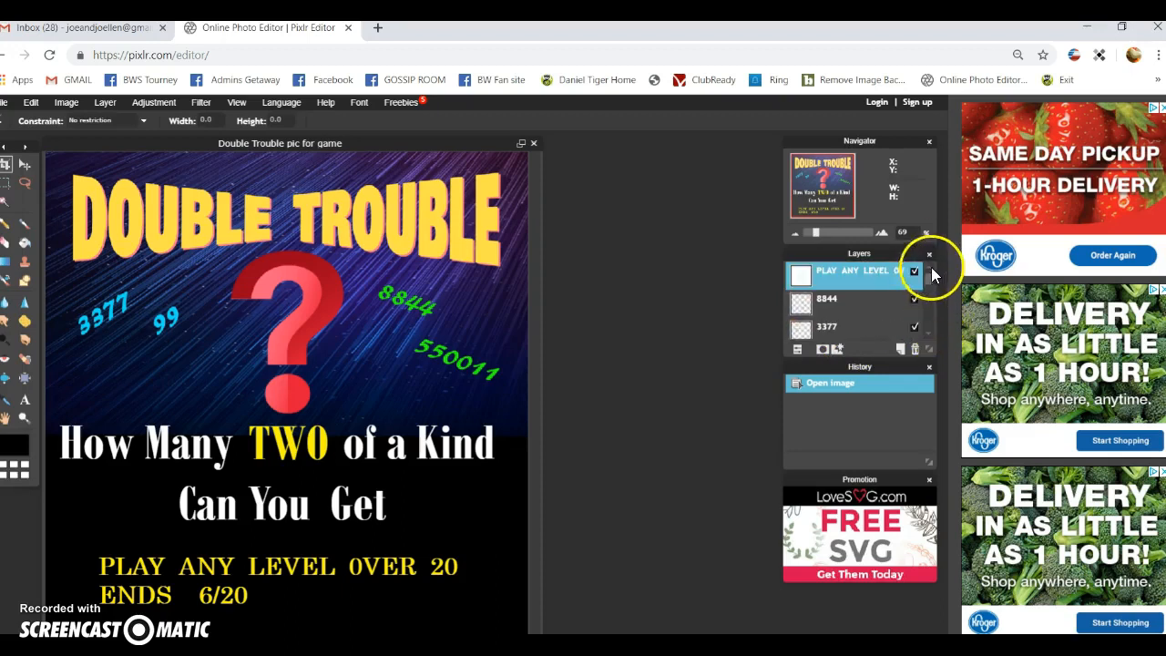
click(832, 310)
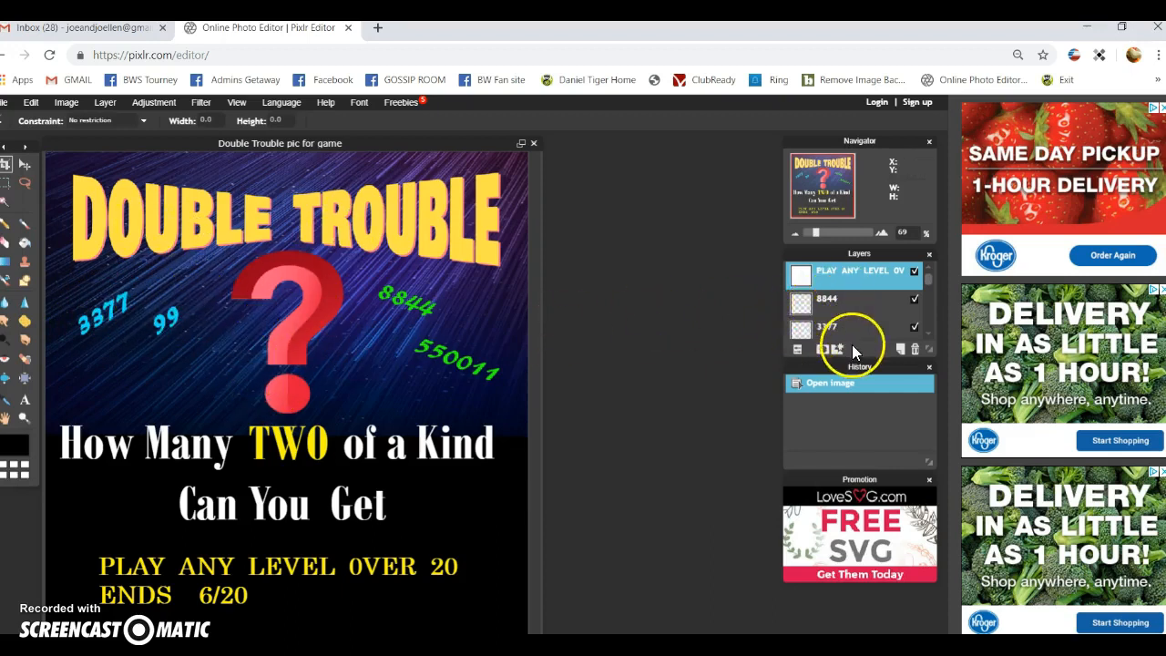
drag(927, 278, 938, 327)
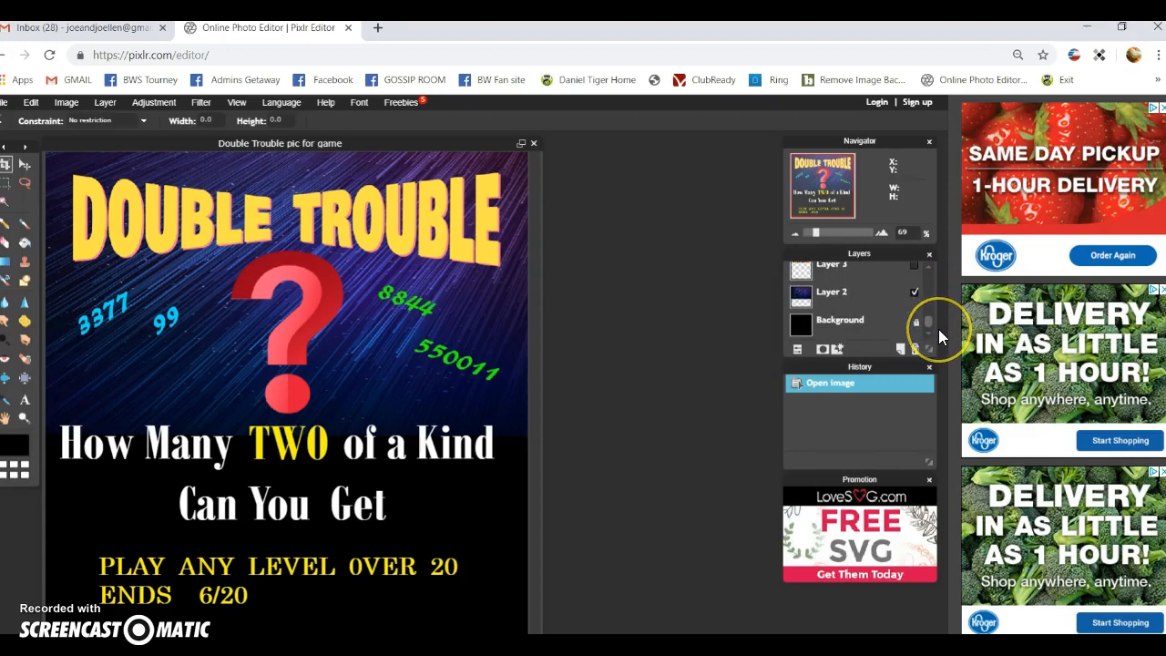
click(842, 338)
drag(833, 303, 802, 301)
drag(930, 319, 924, 312)
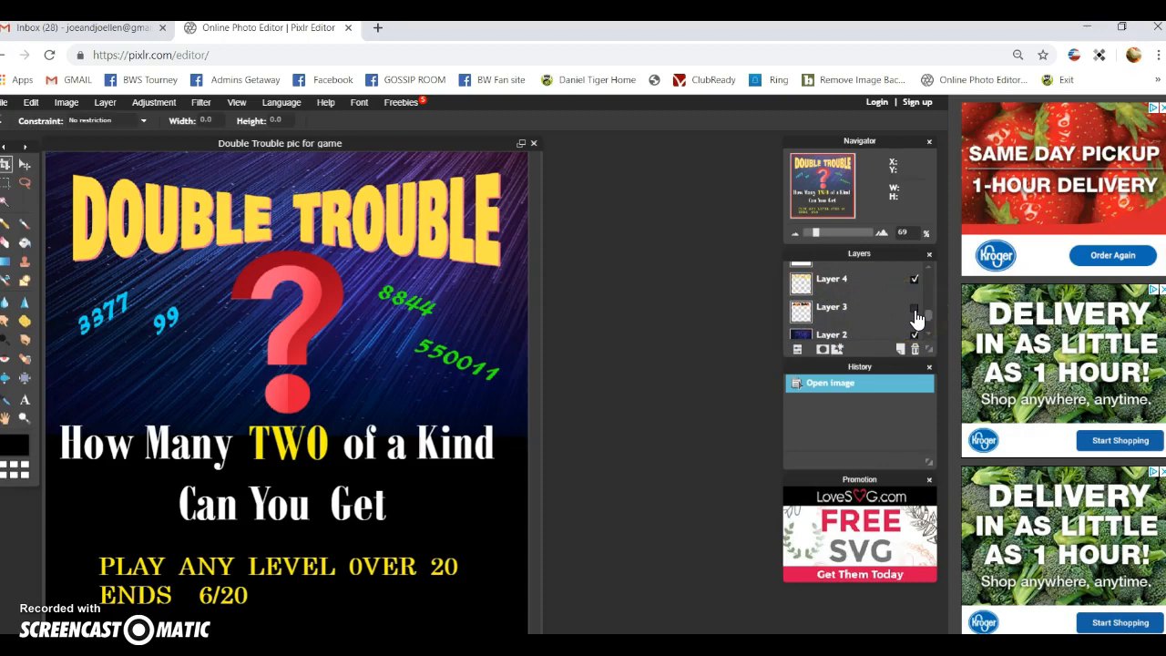
Show and re-hide Layer 3, and hide and re-show Layer 4, to check which title lettering each holds.
click(915, 308)
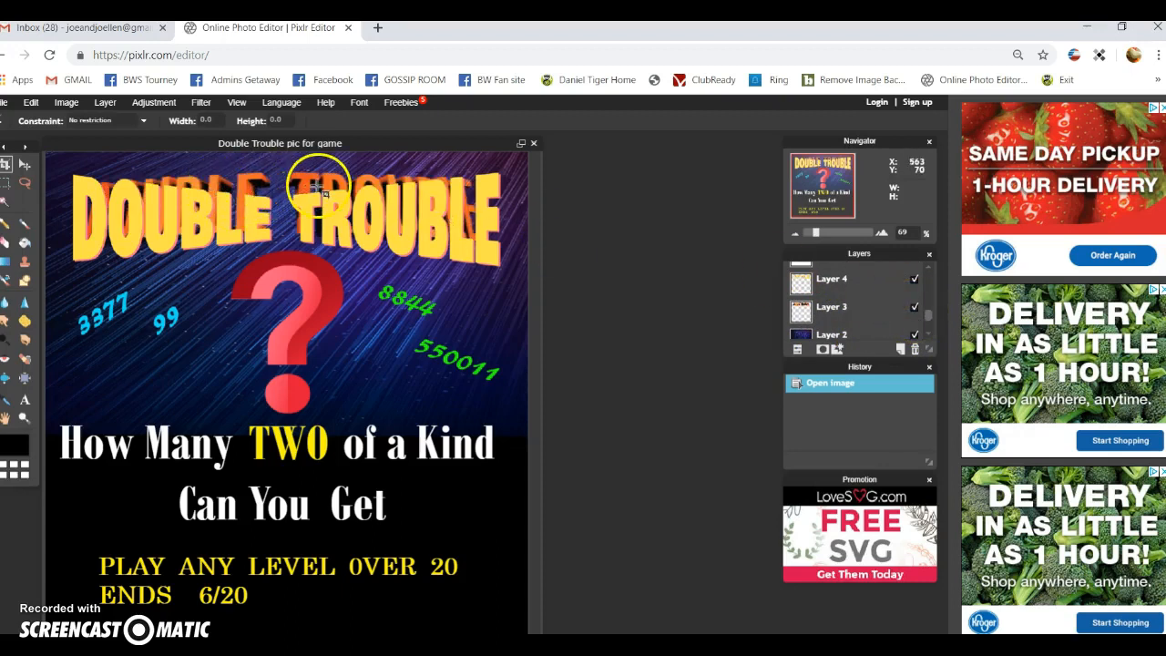
click(915, 310)
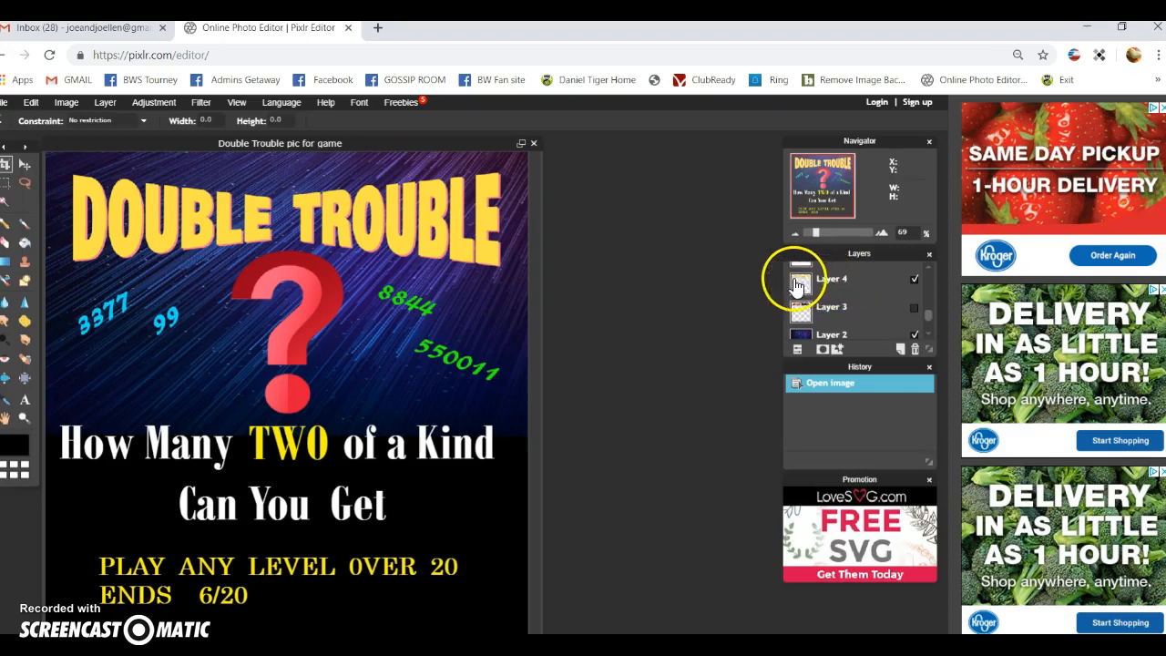
click(914, 281)
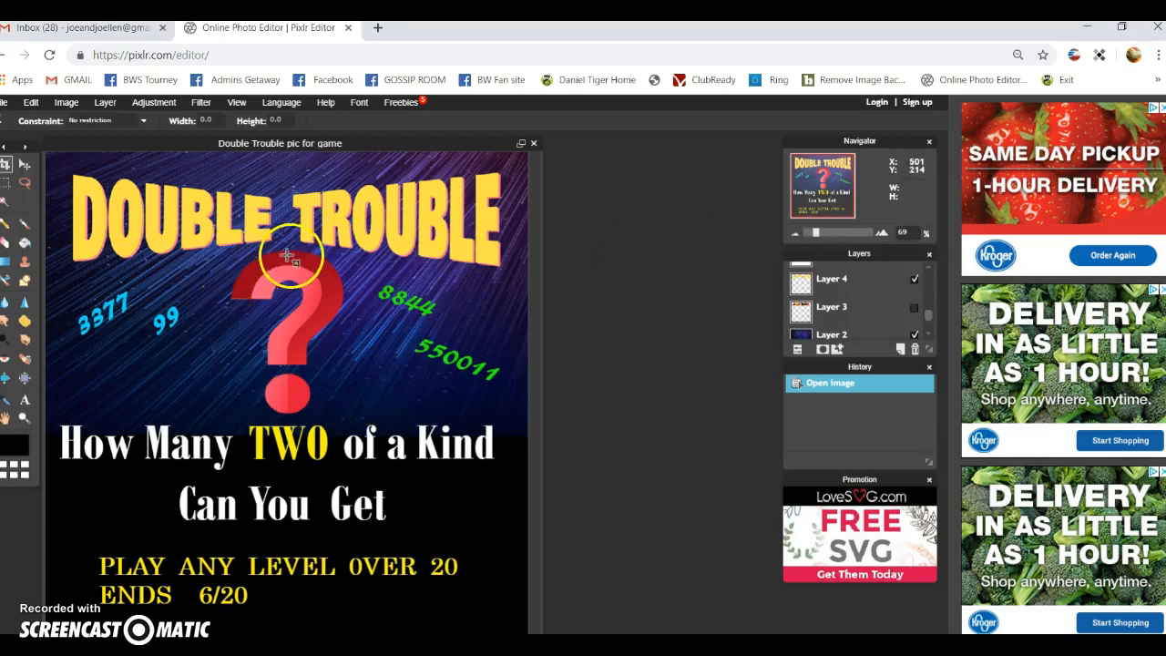
click(915, 279)
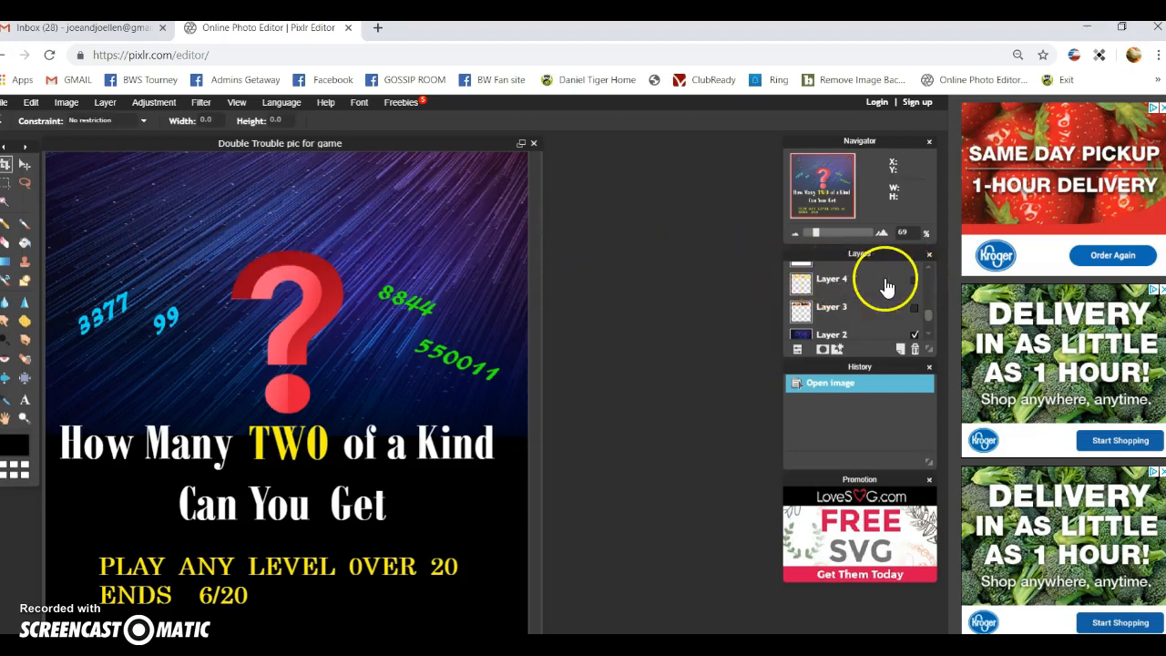
click(915, 282)
click(886, 302)
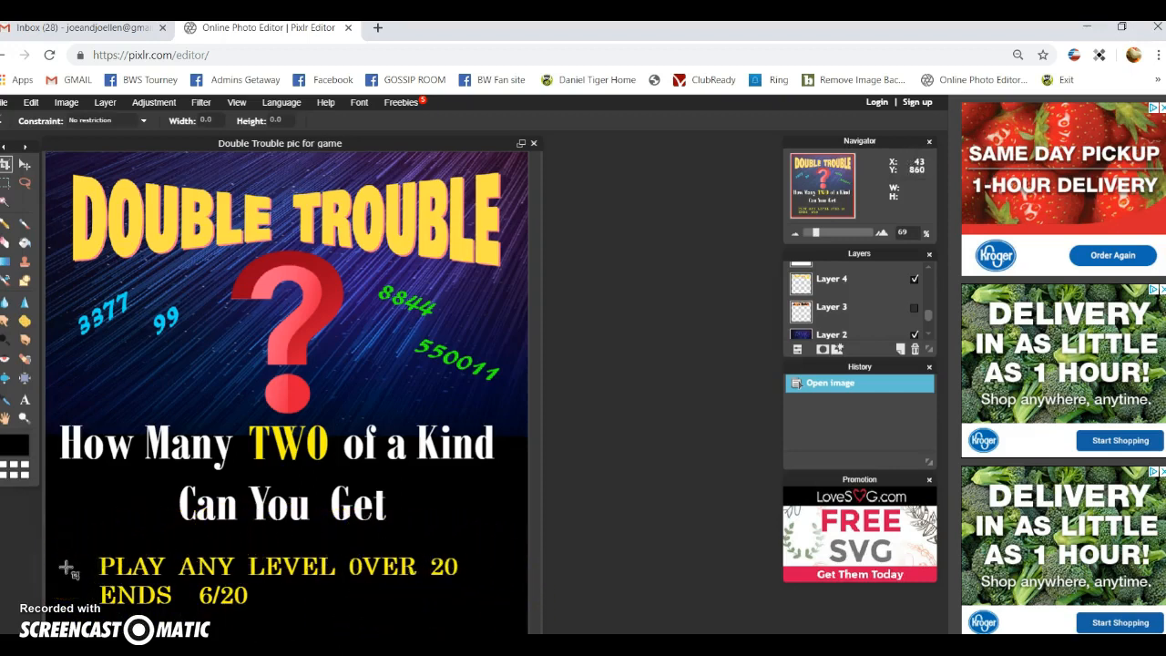
Select the 8844 layer near the top of the layer stack.
scroll(843, 314, up, 5)
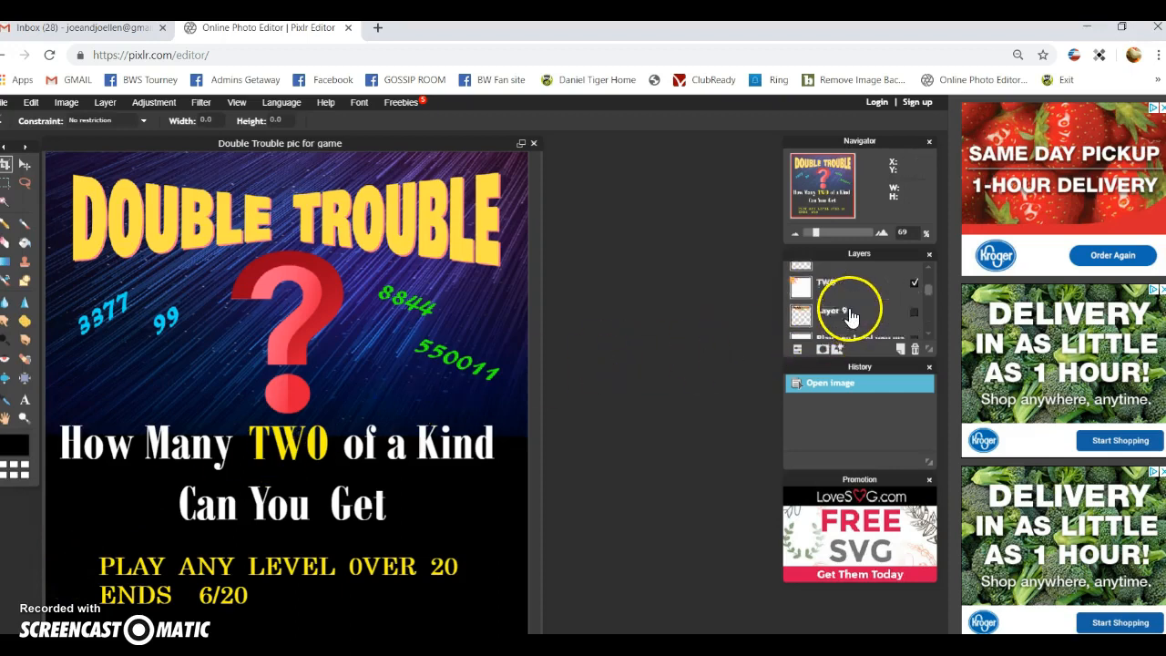
scroll(847, 315, up, 5)
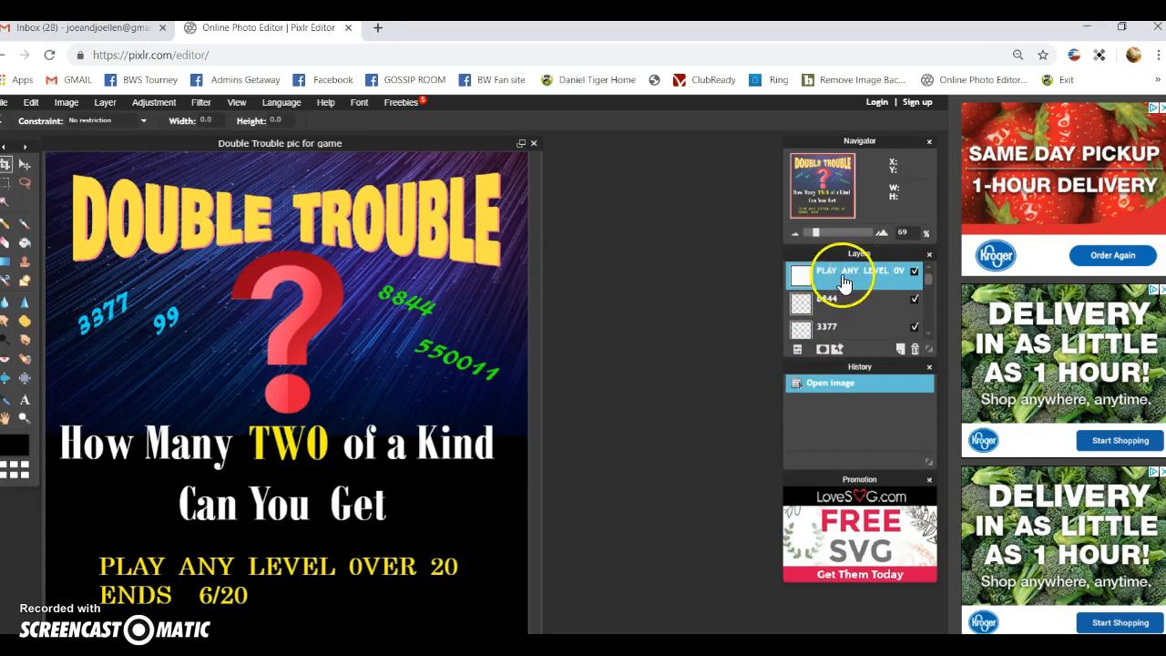
click(860, 305)
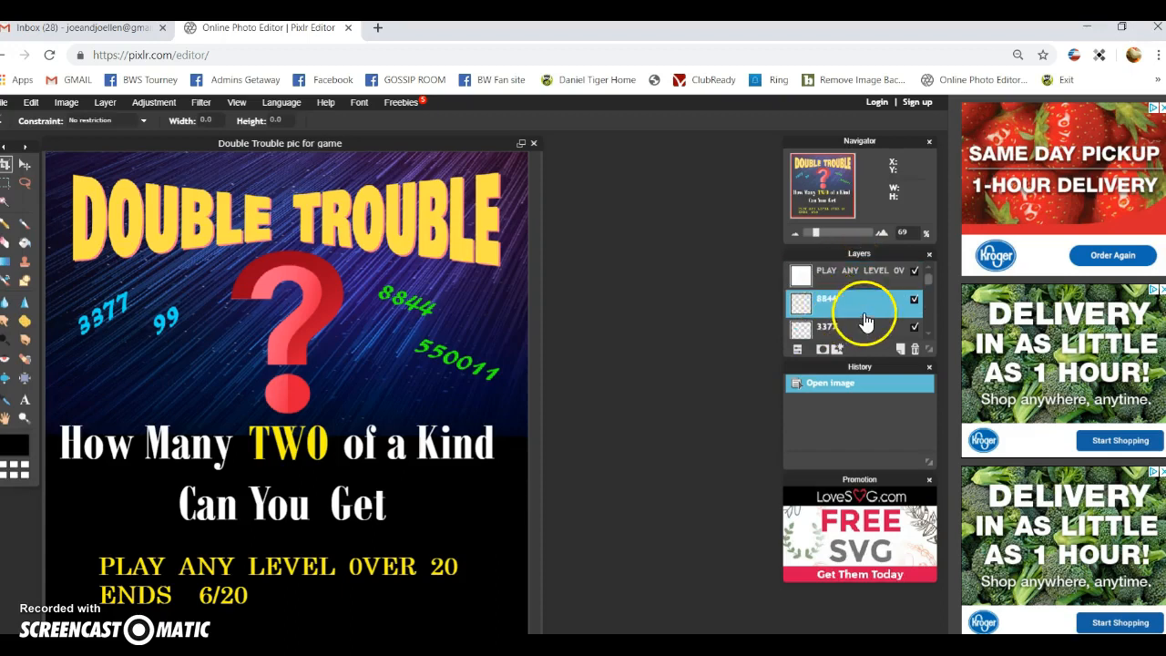
Edit the yellow "PLAY ANY LEVEL" text layer so the level number reads 30 and the end date reads 7/30.
click(845, 276)
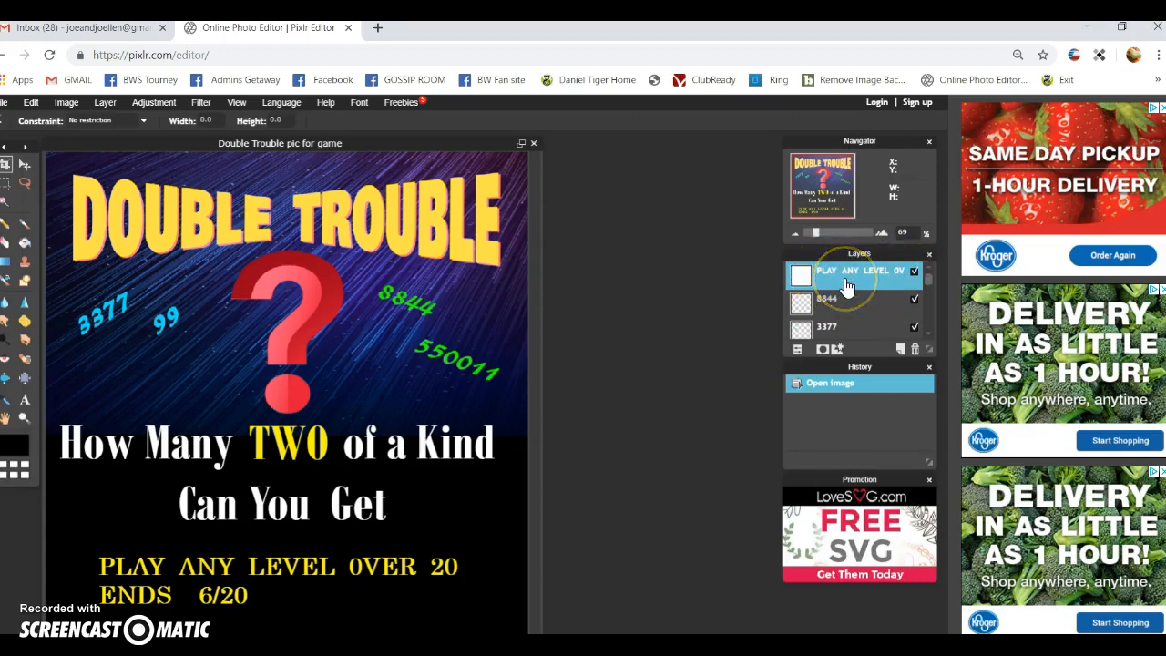
drag(845, 280, 870, 284)
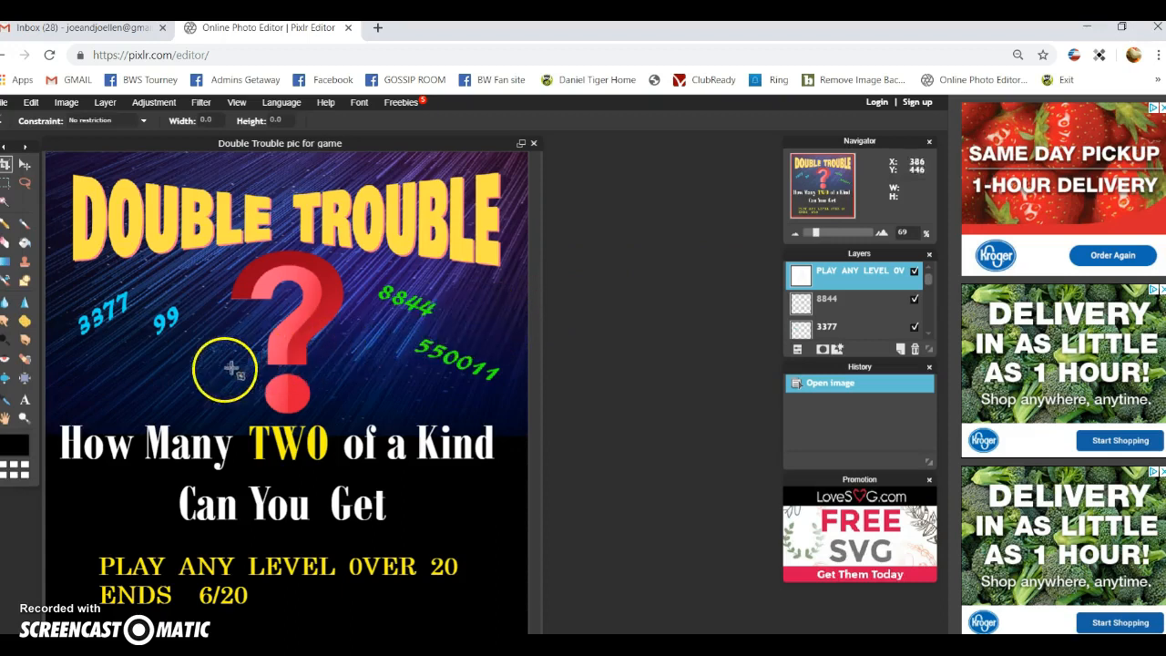
click(25, 405)
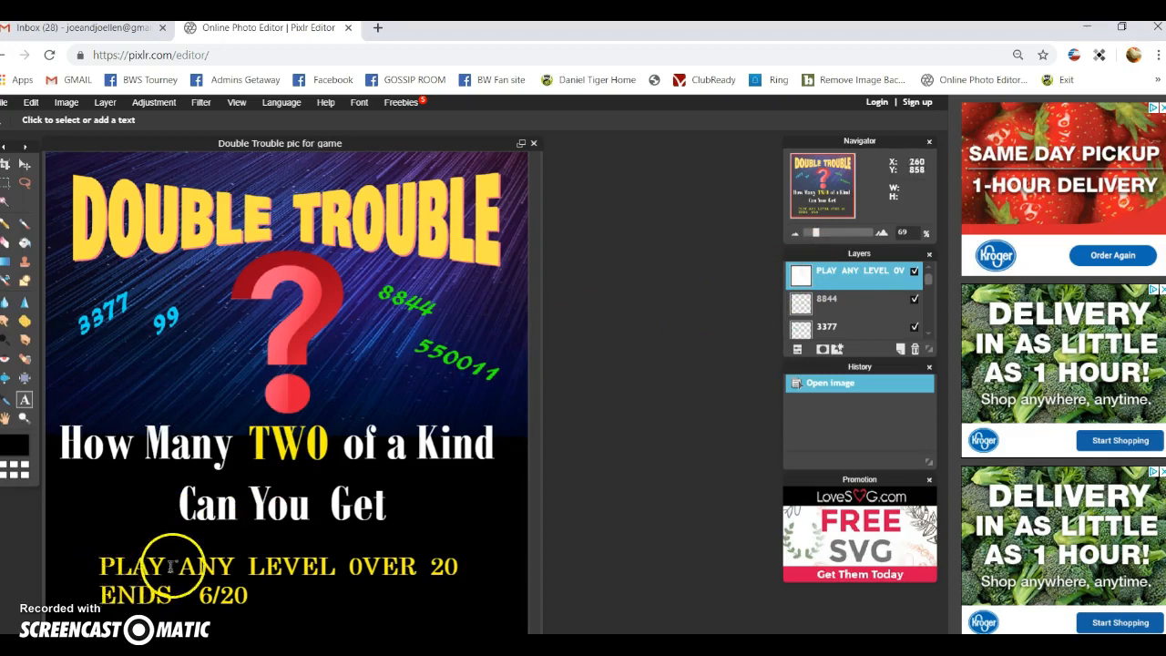
click(104, 571)
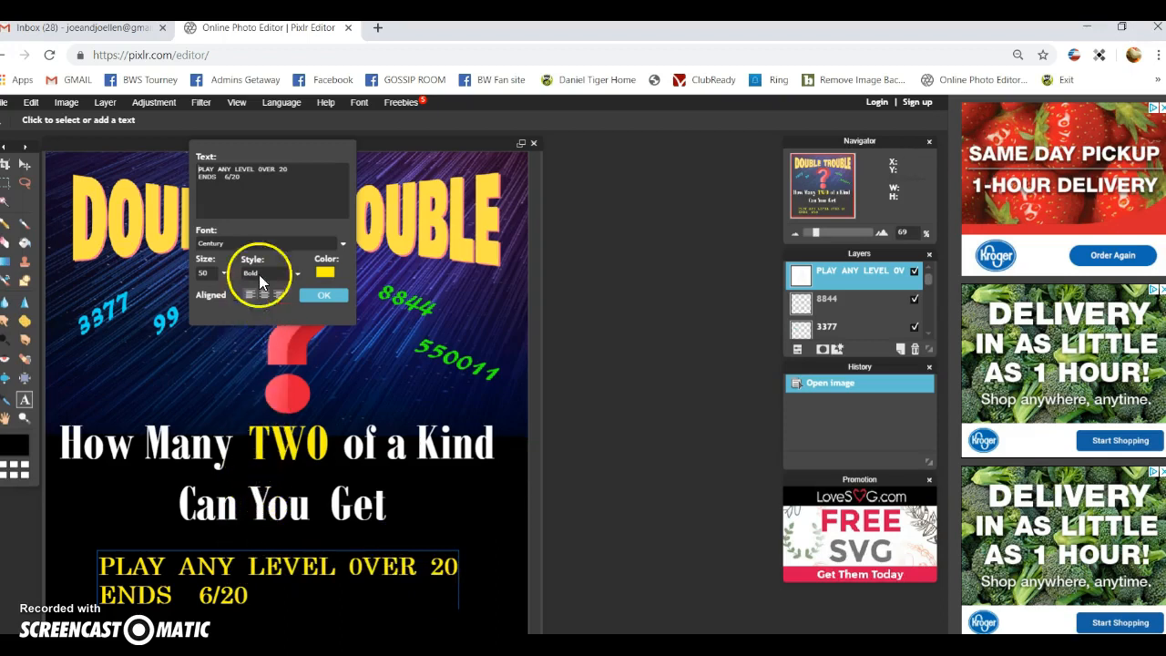
drag(268, 142, 647, 317)
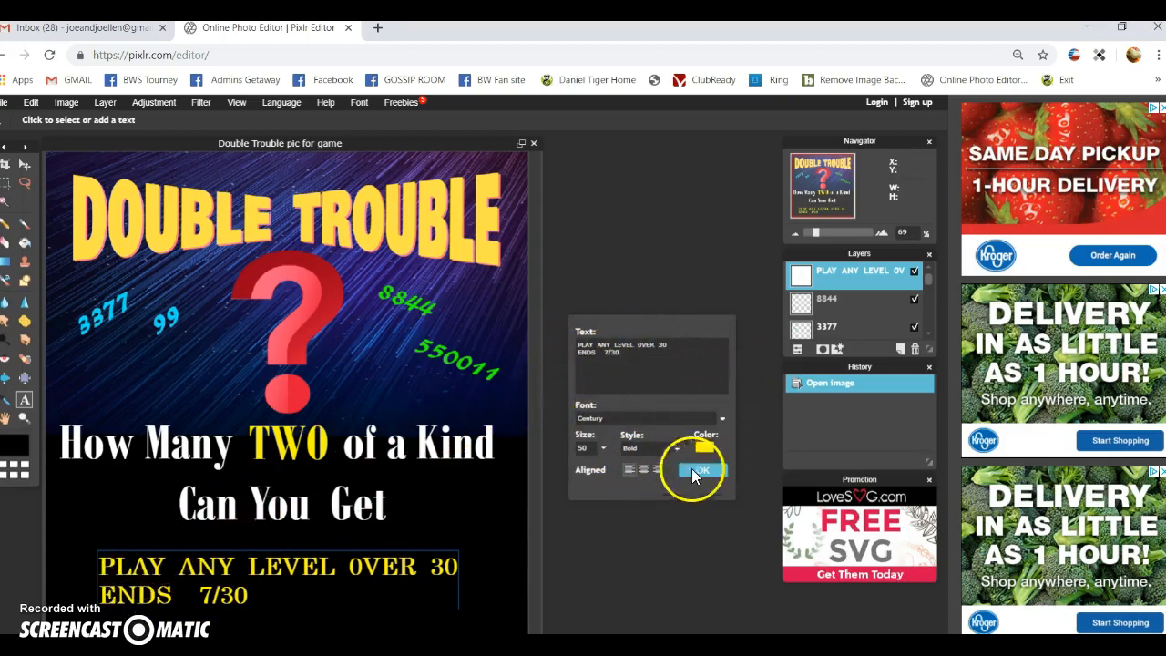
click(689, 372)
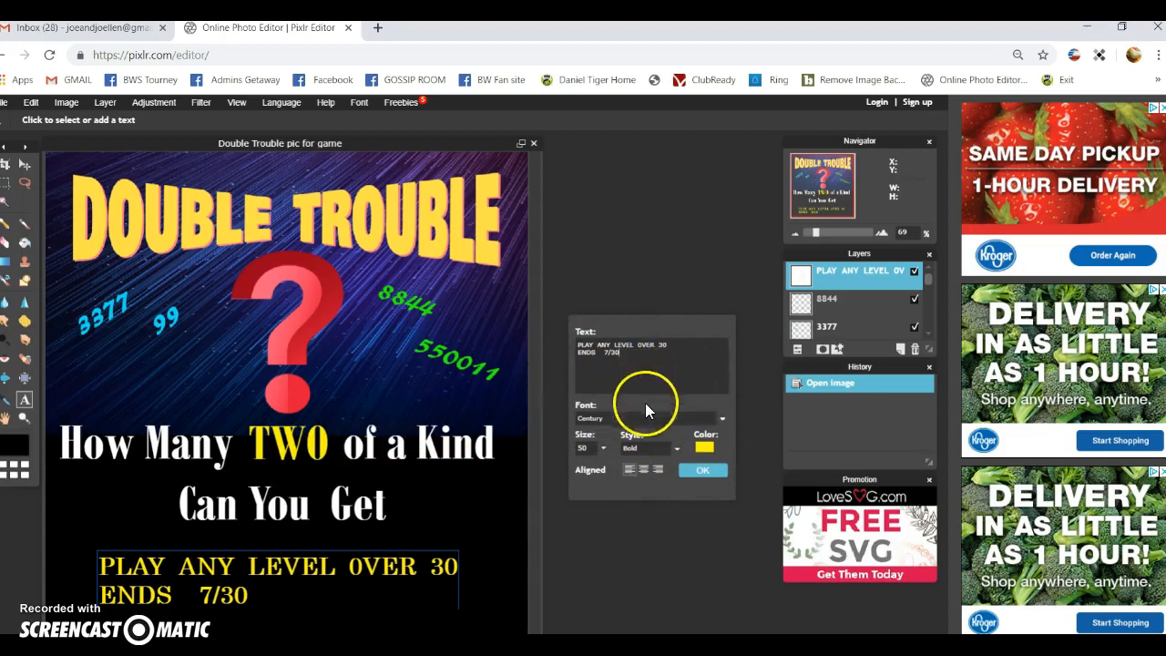
Center-align the two lines of the "PLAY ANY LEVEL" text and reposition the block centrally beneath "Can You Get".
click(645, 470)
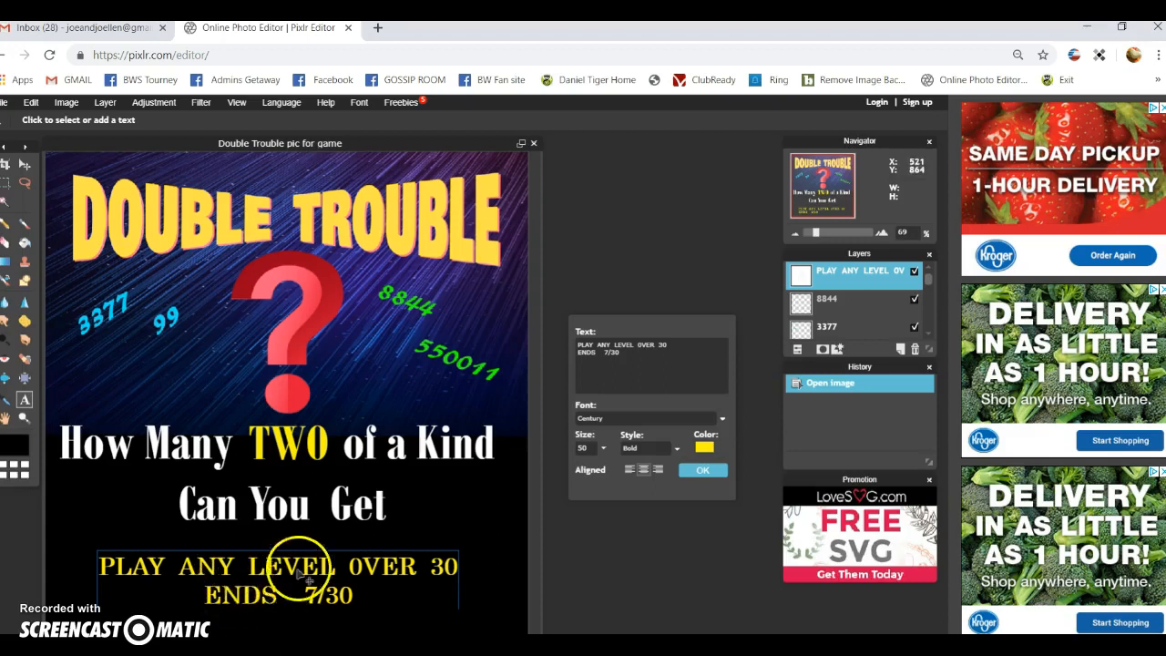
mouse_move(346, 571)
mouse_down()
mouse_move(291, 489)
mouse_move(409, 307)
mouse_move(310, 157)
mouse_move(299, 482)
mouse_move(345, 566)
mouse_move(341, 453)
mouse_move(333, 564)
mouse_up()
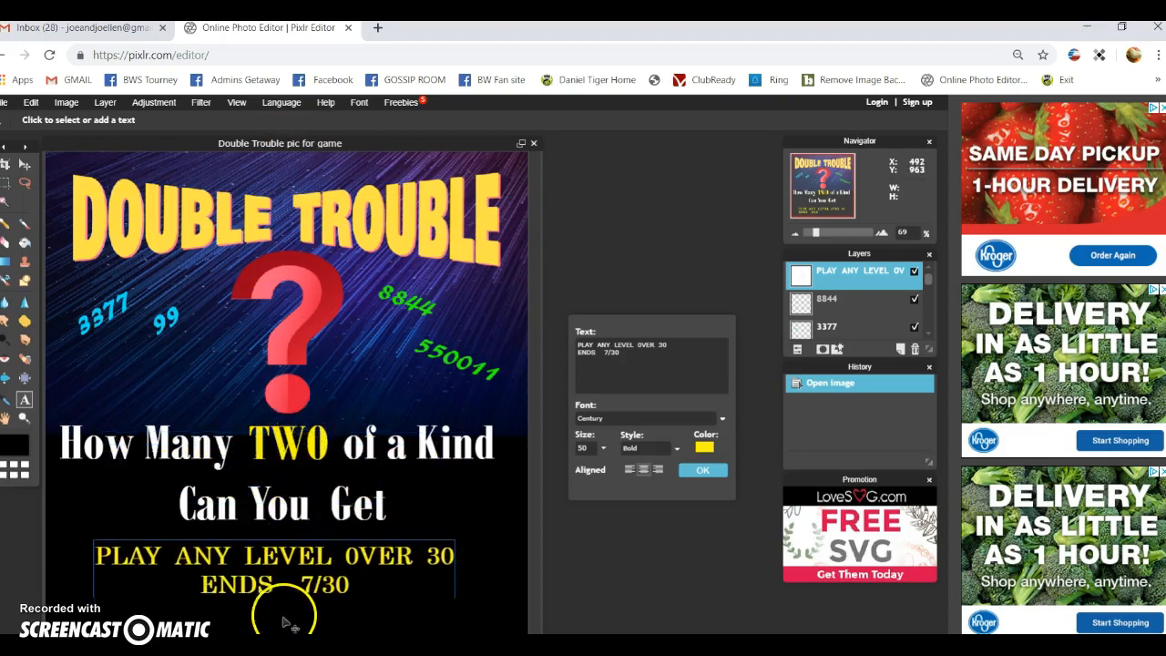
drag(284, 567, 295, 574)
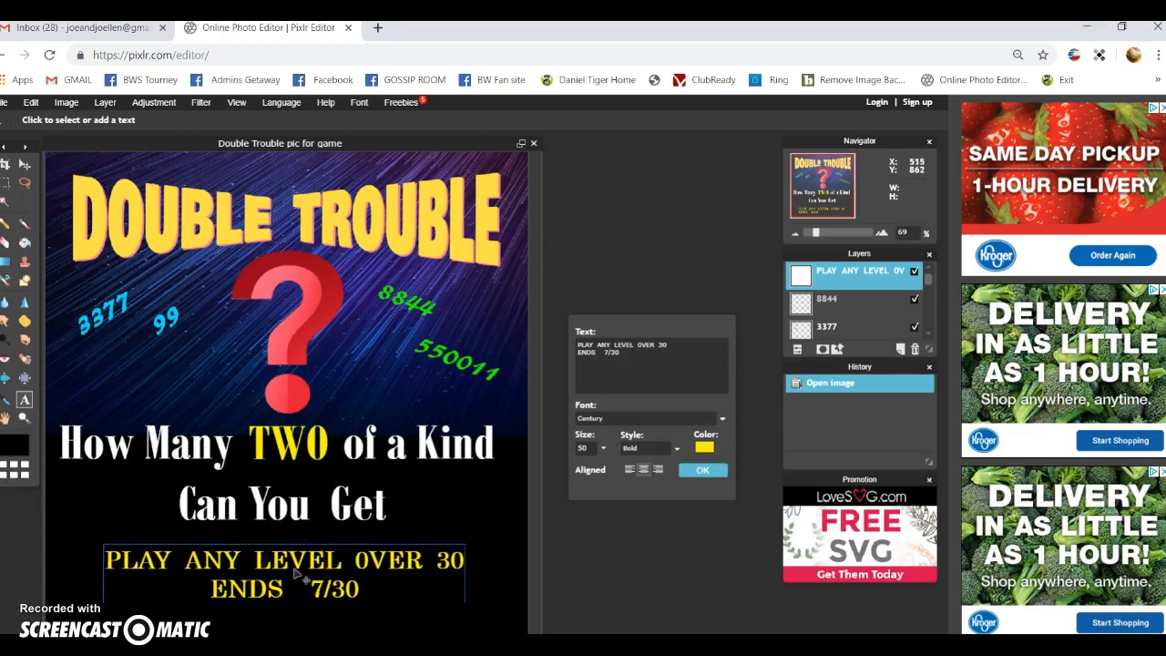
click(317, 561)
click(702, 471)
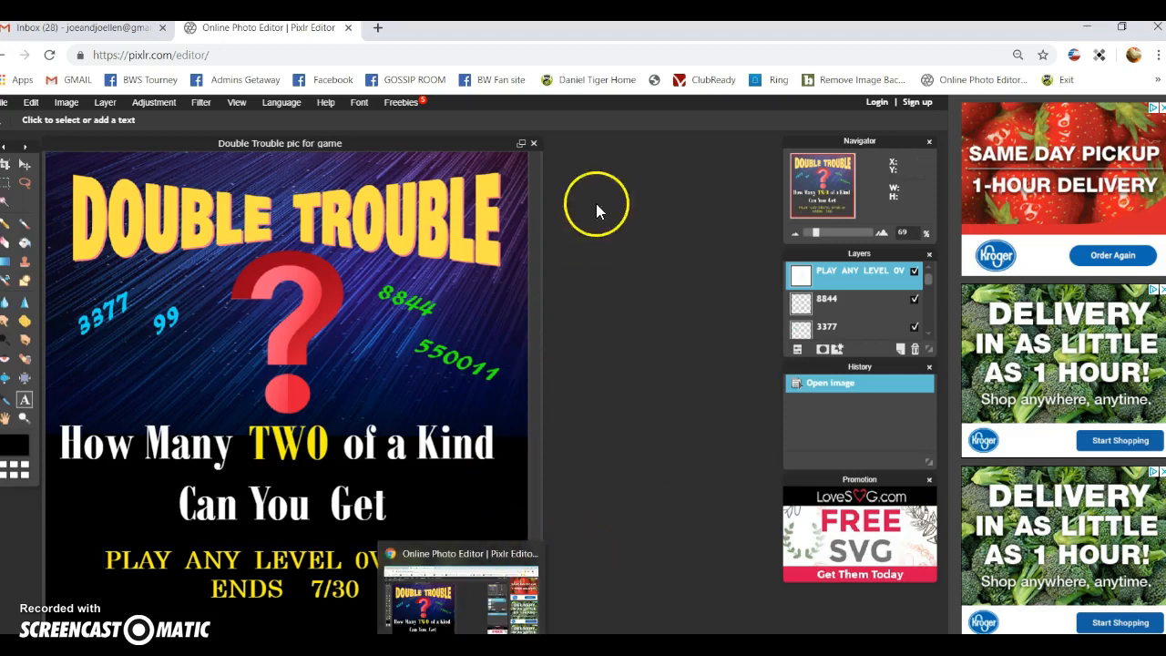
Move the white "How Many of a Kind Can You Get" text down to the lower edge of the picture, over the yellow lines.
scroll(862, 304, down, 3)
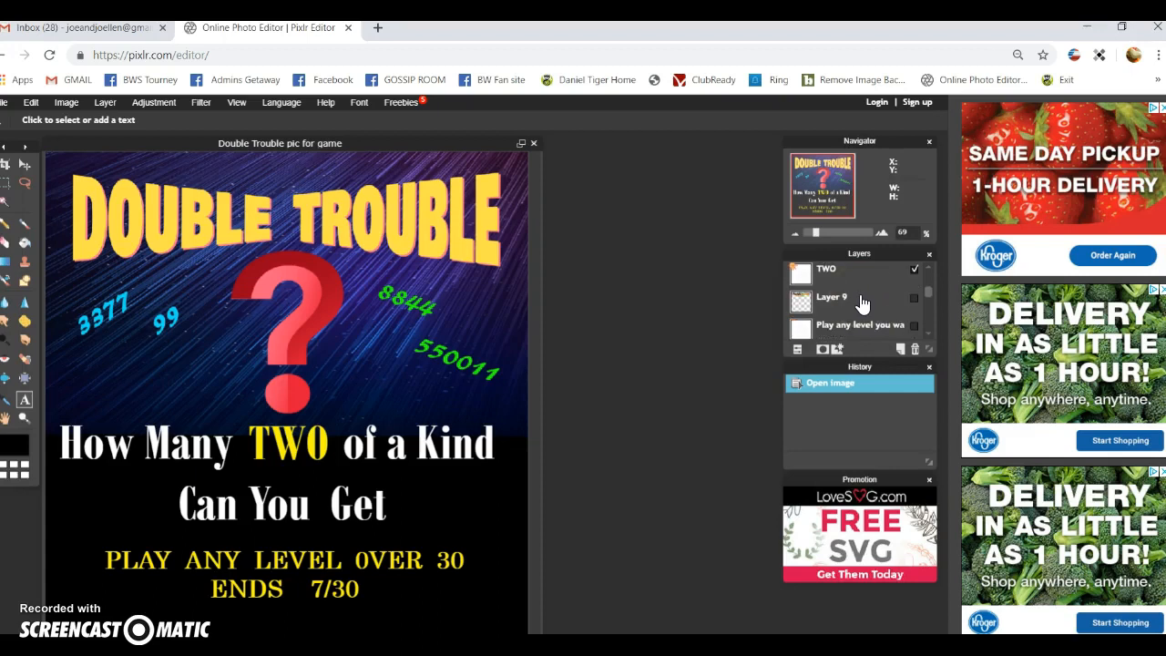
scroll(863, 304, down, 1)
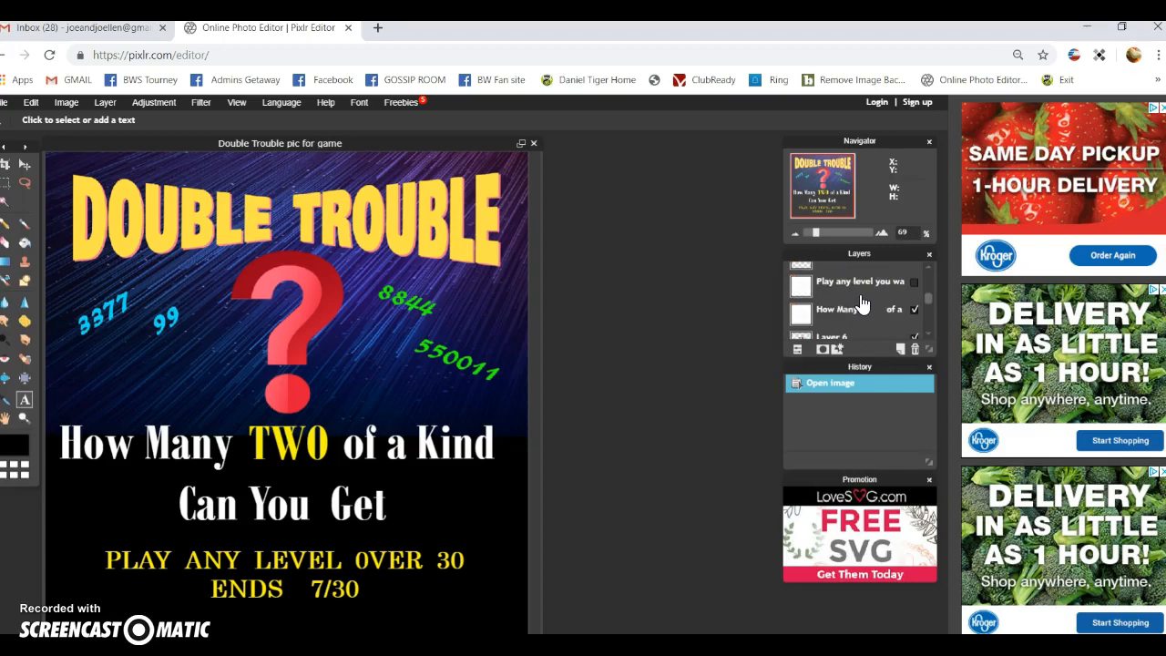
click(870, 304)
click(799, 271)
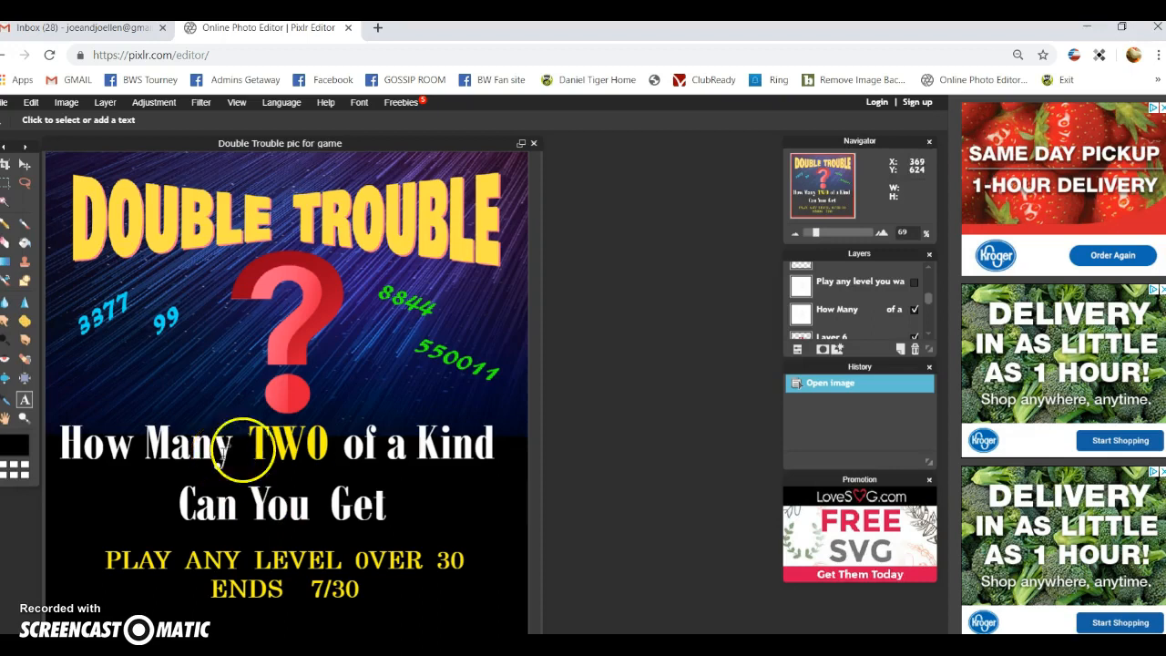
click(847, 321)
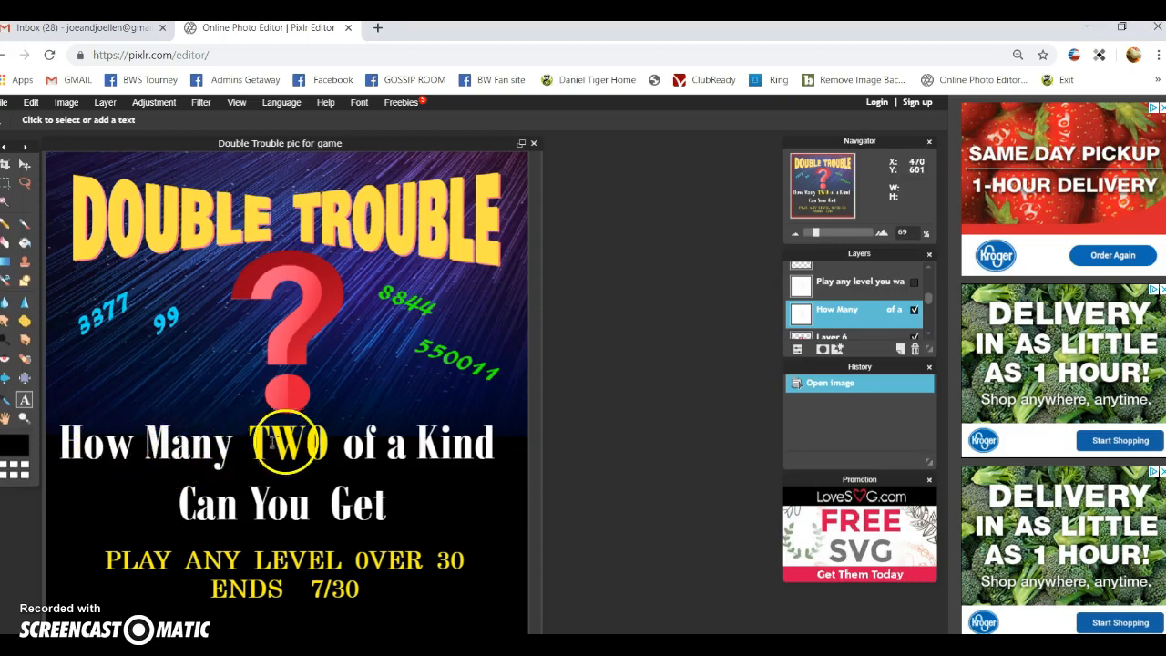
click(190, 451)
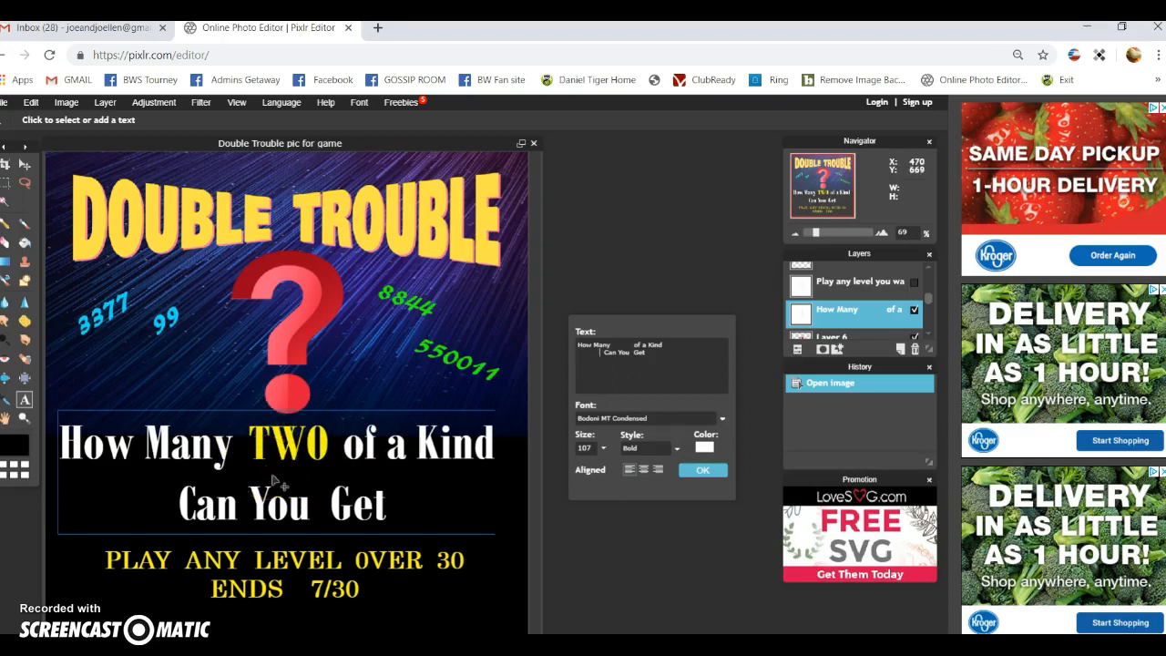
drag(277, 472, 293, 564)
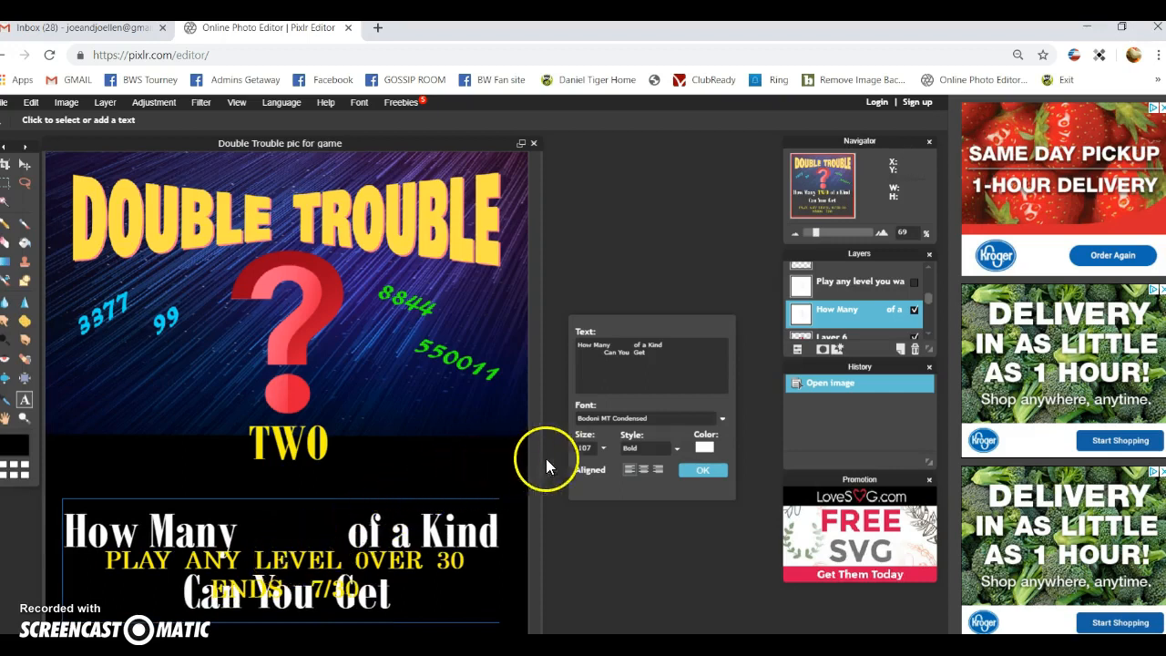
click(710, 470)
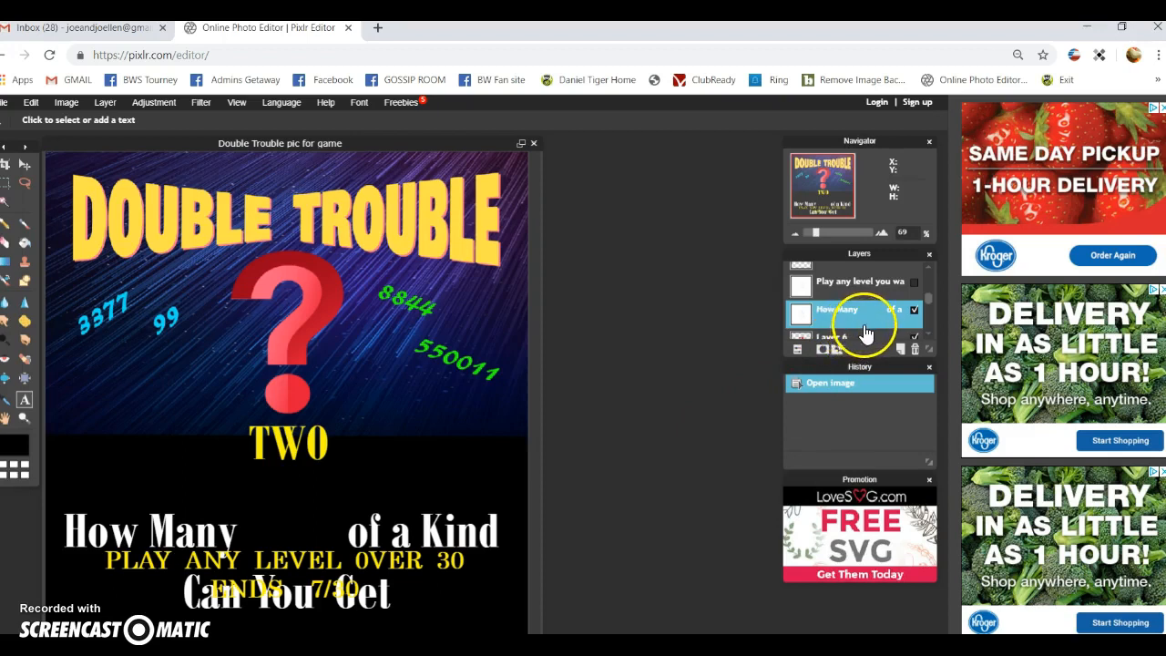
Move the yellow "TWO" text down into the gap between "How Many" and "of a Kind".
scroll(868, 330, up, 2)
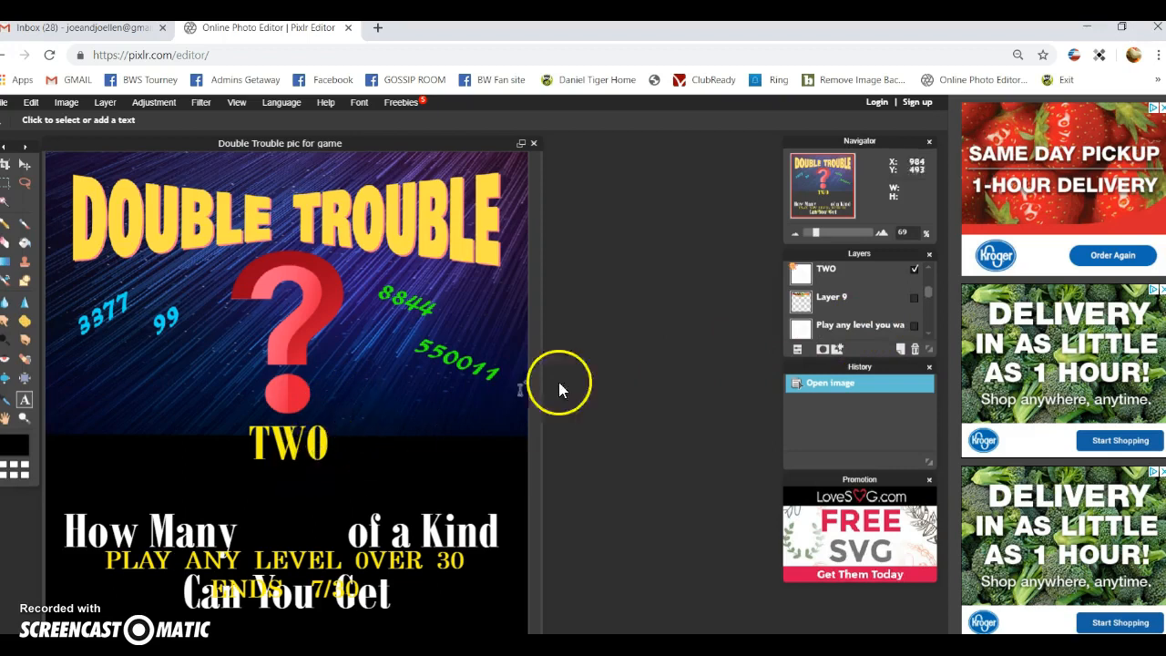
click(851, 279)
drag(851, 278, 817, 289)
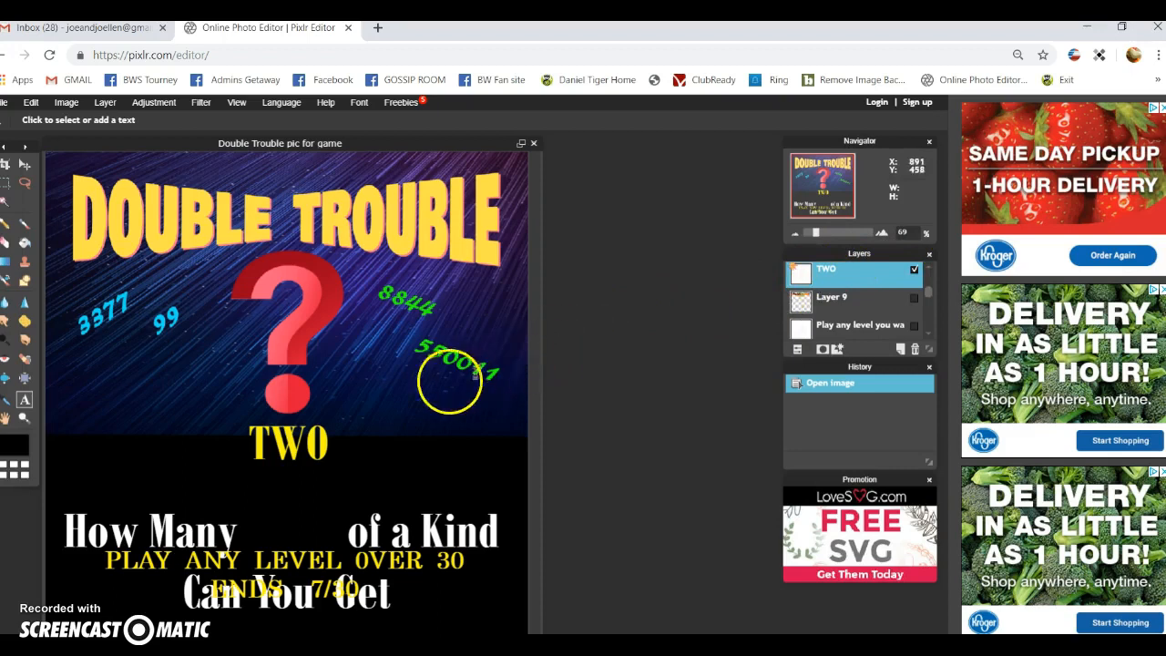
click(273, 447)
click(273, 451)
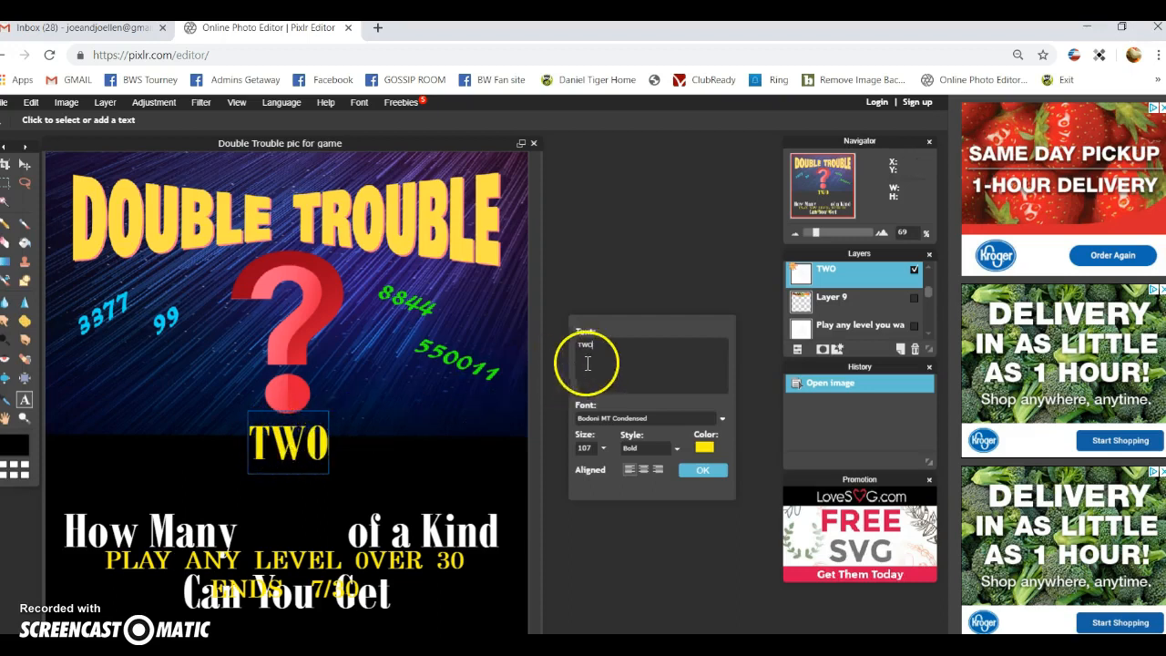
drag(289, 449, 296, 544)
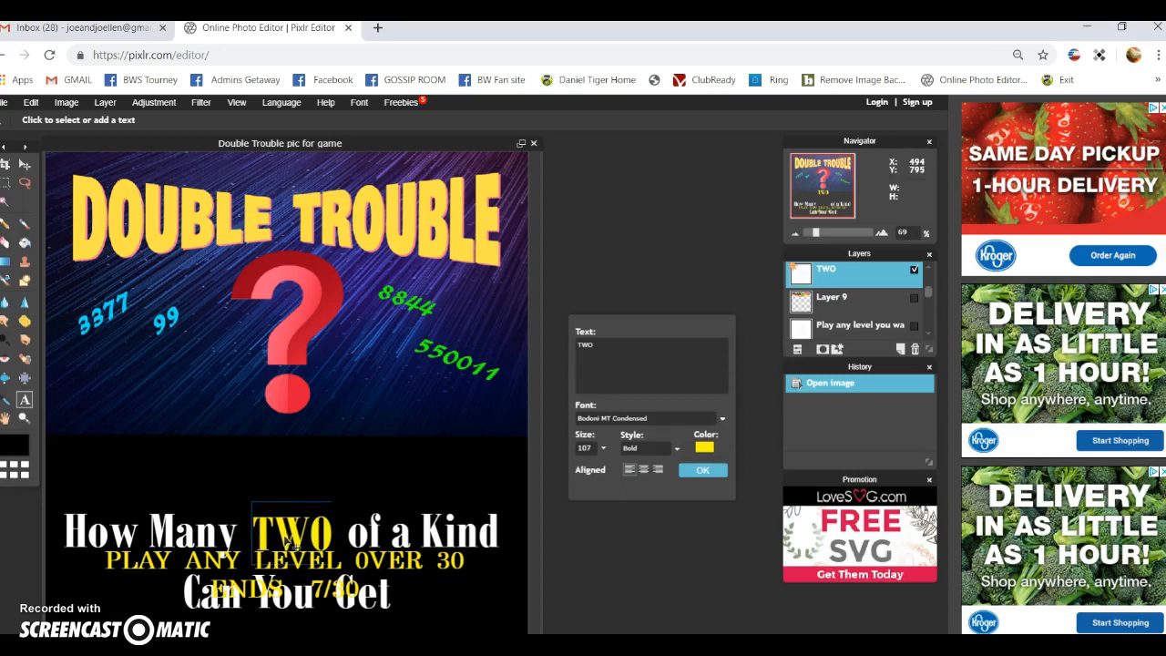
click(702, 470)
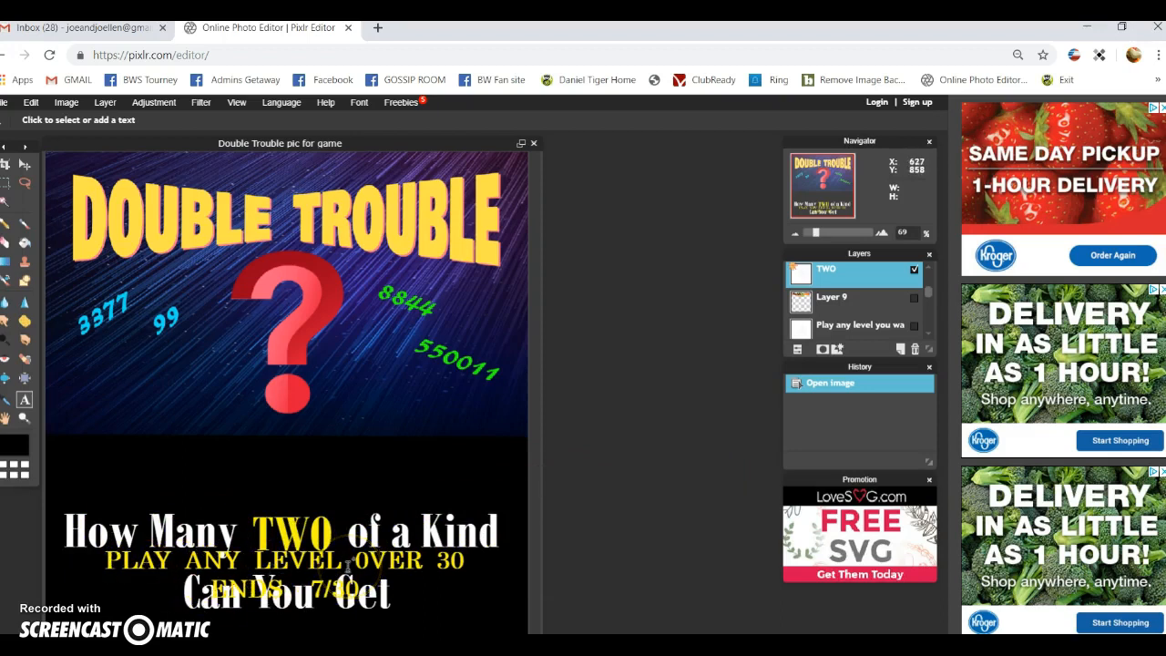
Move the "PLAY ANY LEVEL" text up between the question mark and the "How Many TWO of a Kind" line.
scroll(838, 310, down, 2)
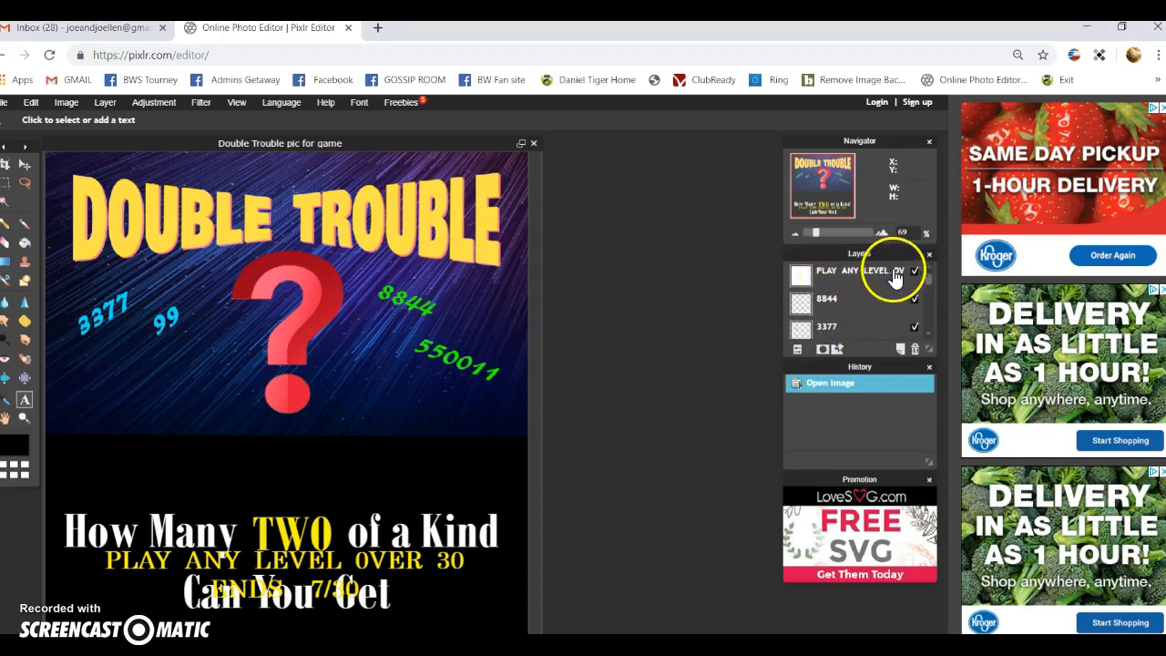
click(869, 280)
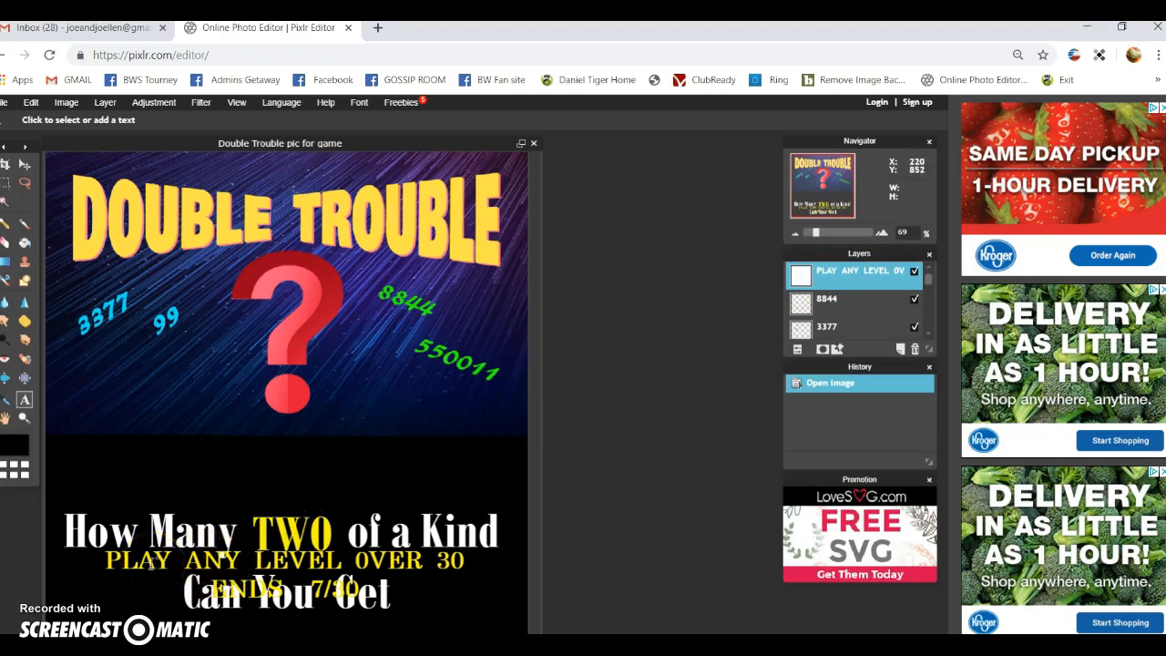
click(151, 565)
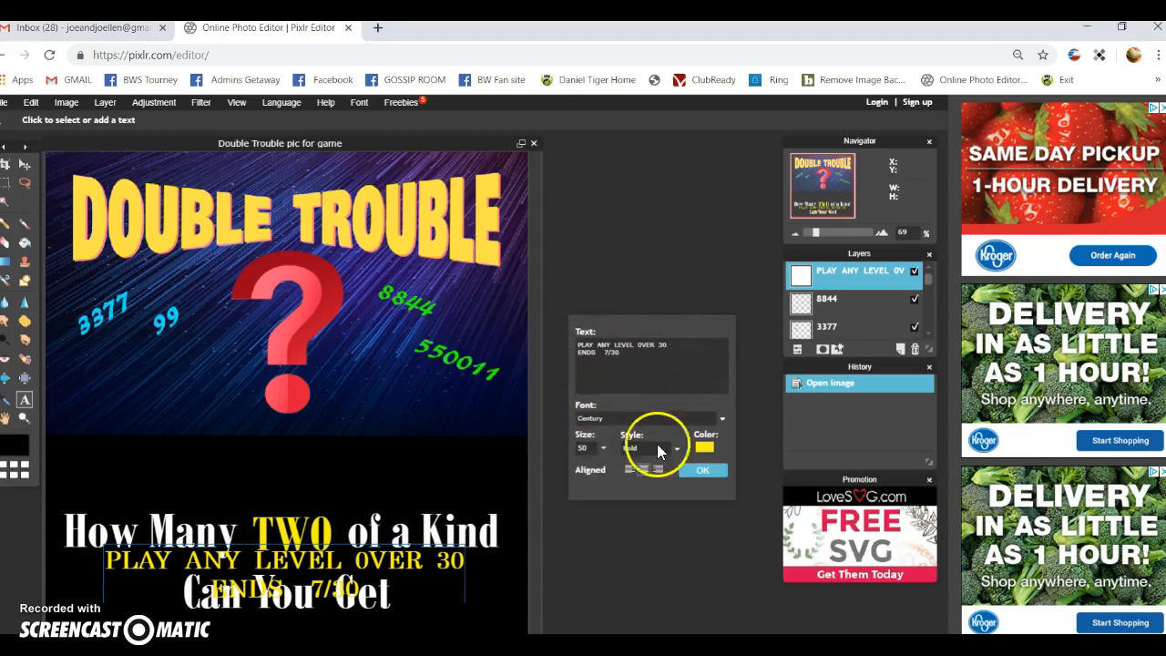
drag(299, 572, 308, 462)
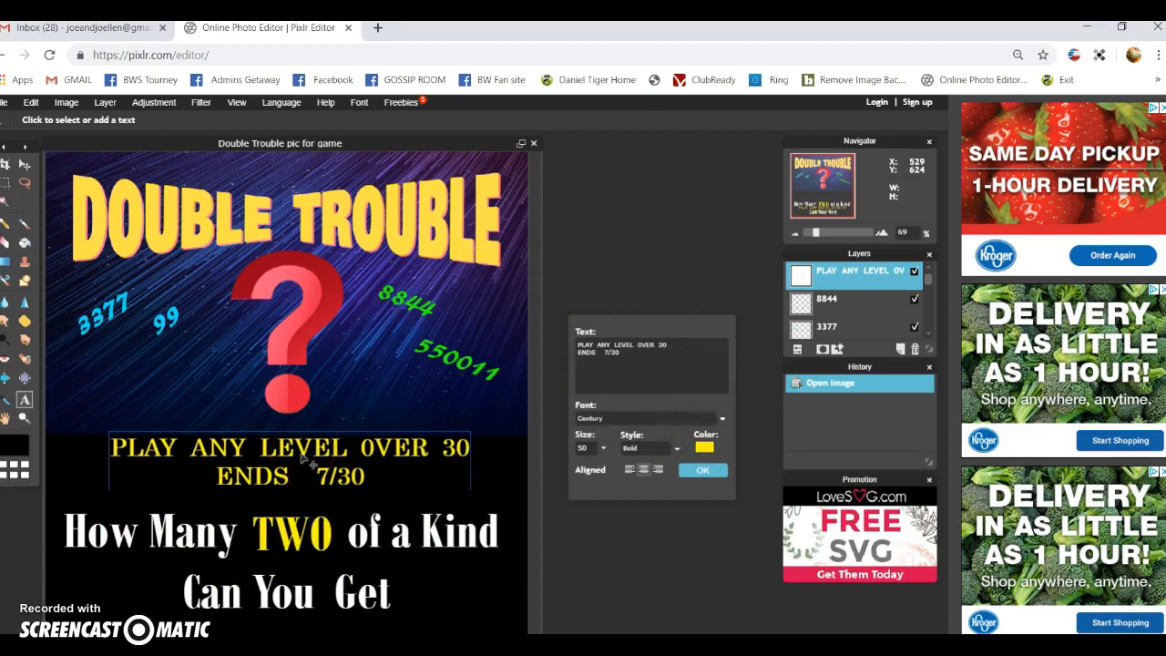
click(713, 471)
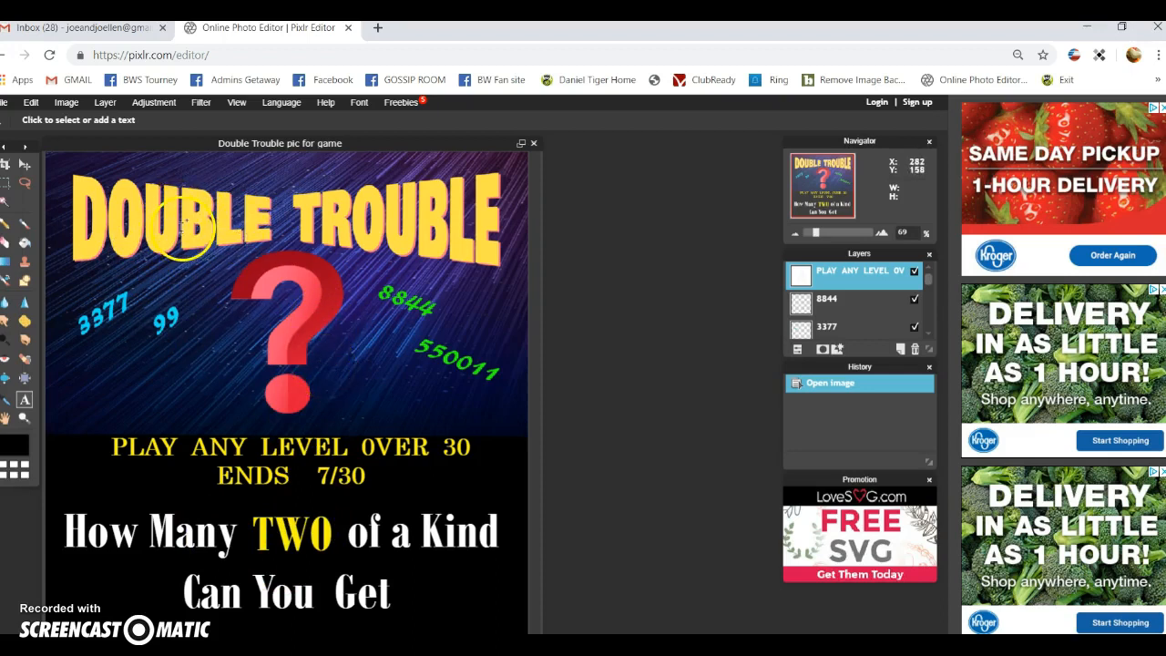
Try to undo the recent text moves by applying Undo three times.
click(32, 103)
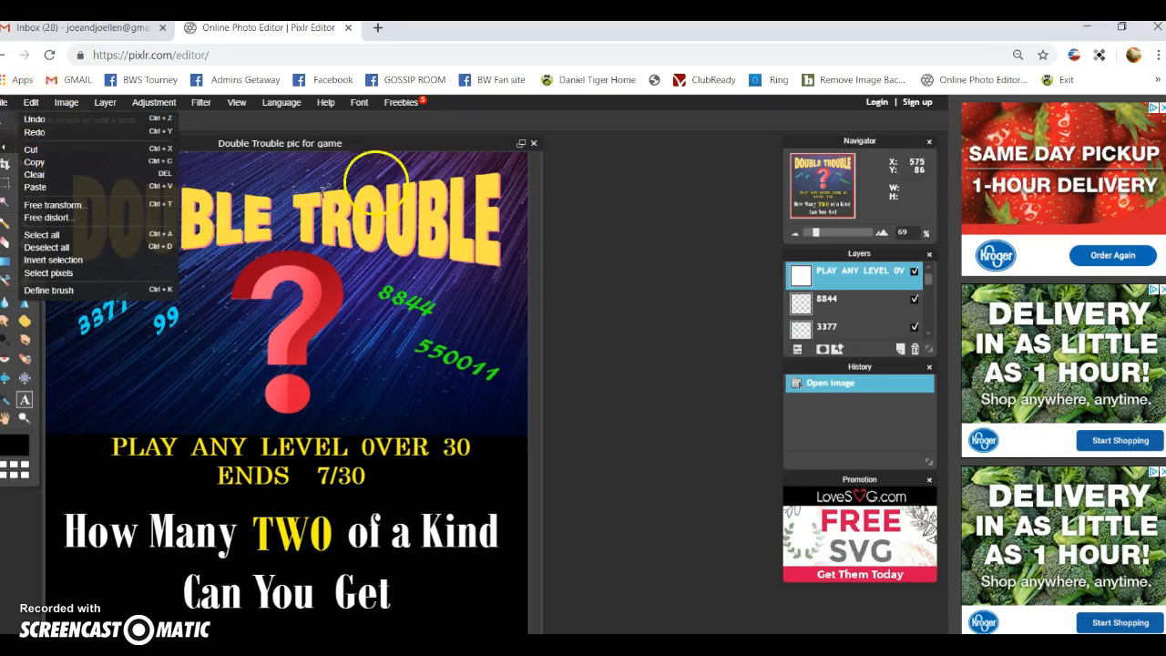
click(614, 195)
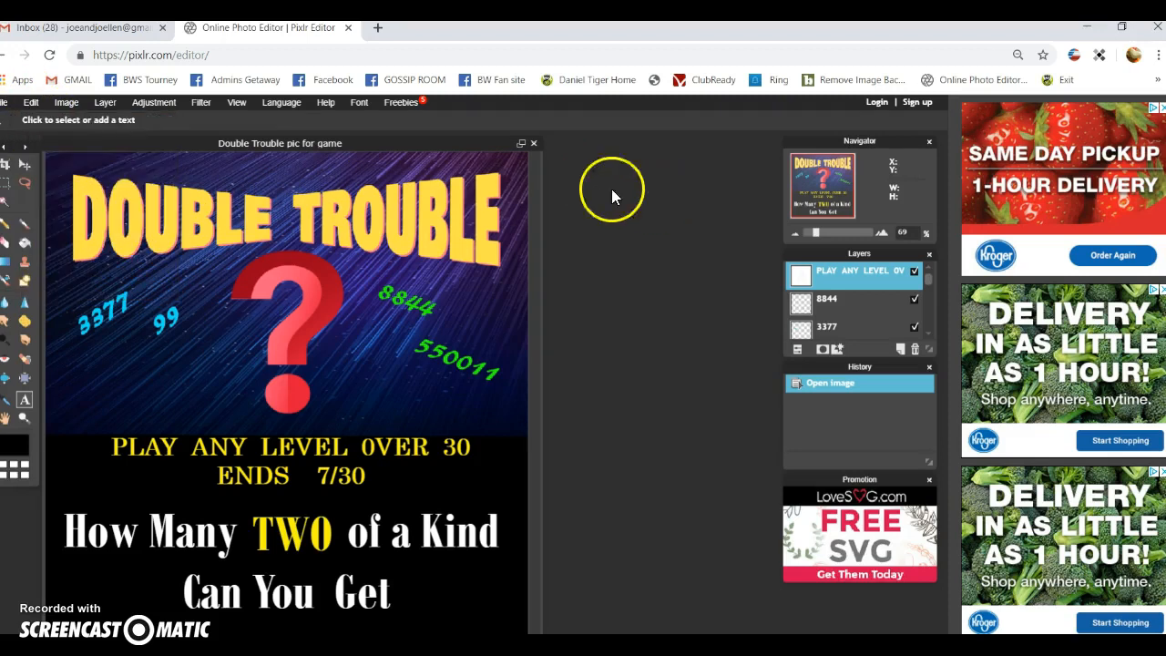
click(31, 104)
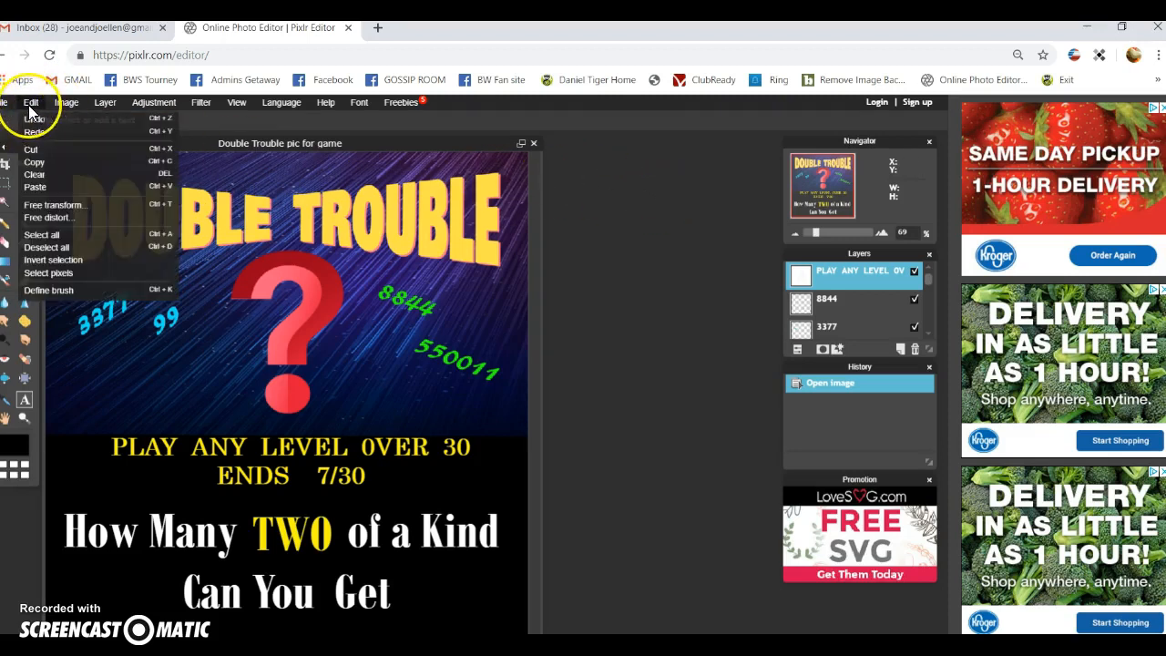
click(32, 121)
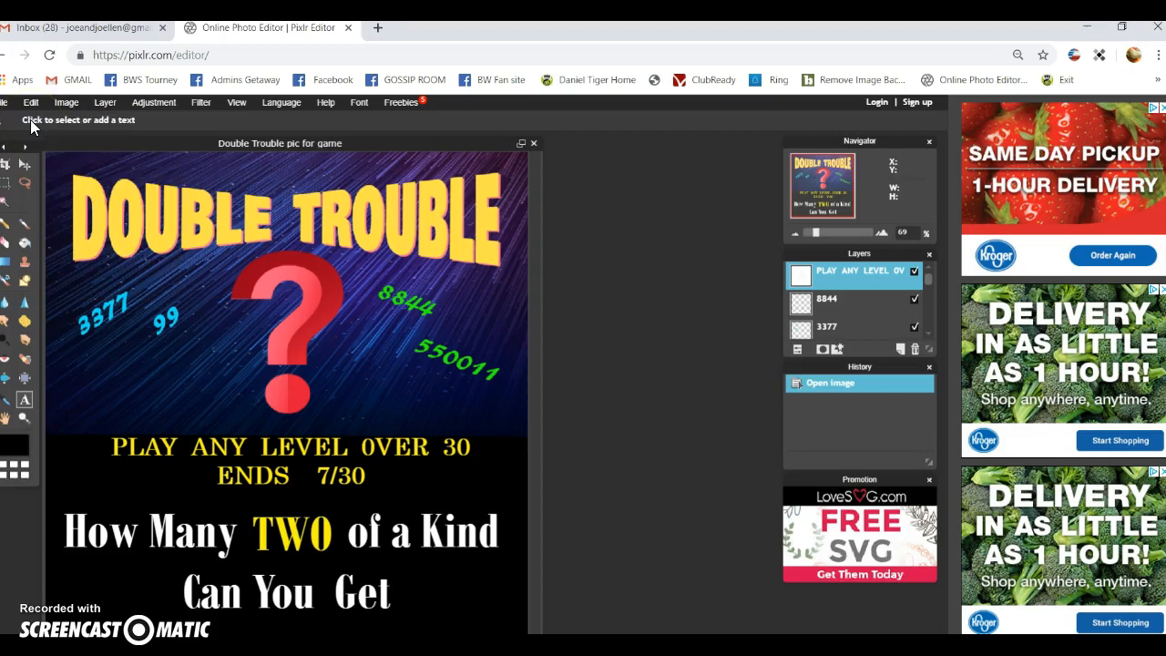
click(31, 103)
click(31, 116)
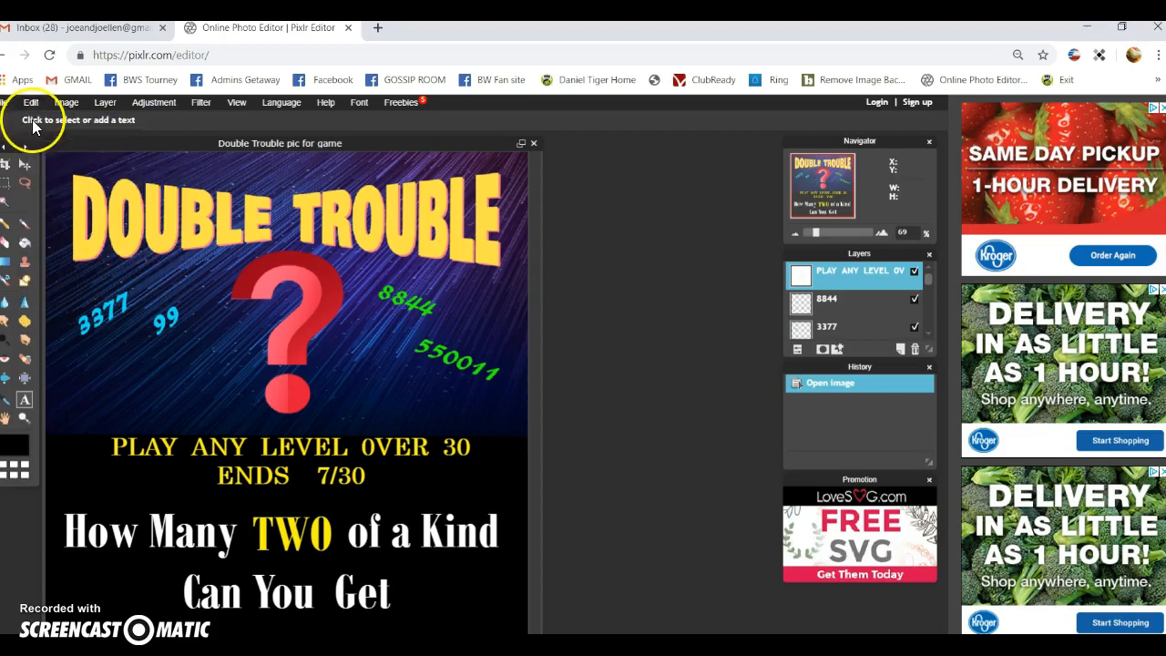
click(32, 107)
click(31, 118)
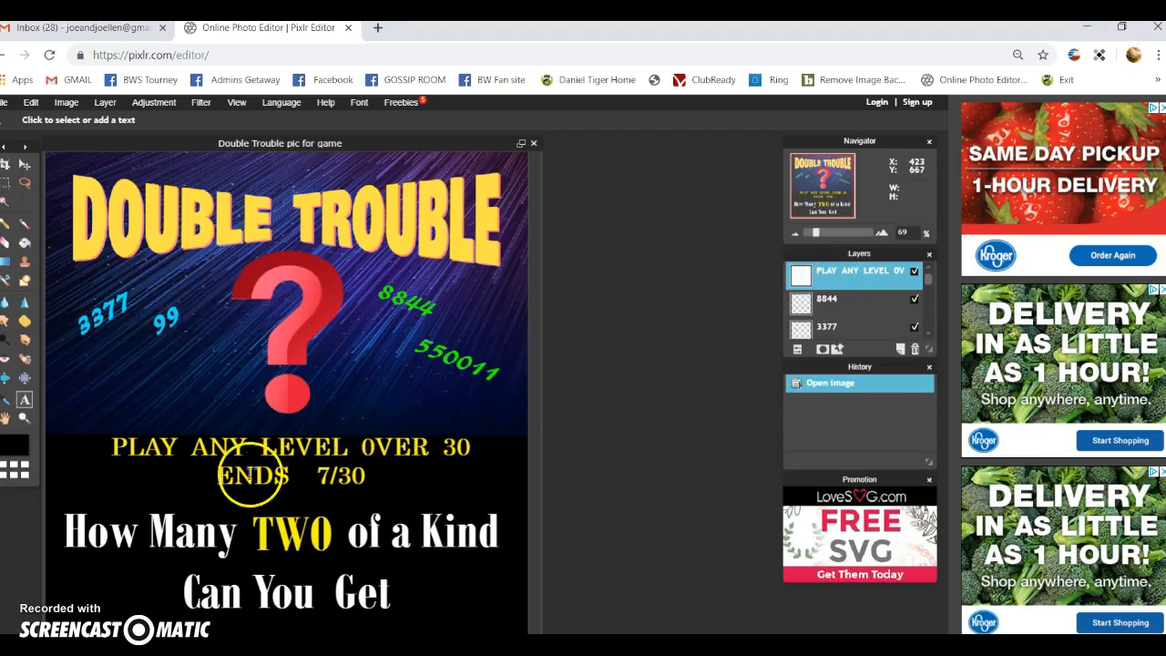
Move the "PLAY ANY LEVEL" text back down onto the "Can You Get" line near the picture's lower edge.
click(112, 442)
drag(208, 447, 261, 577)
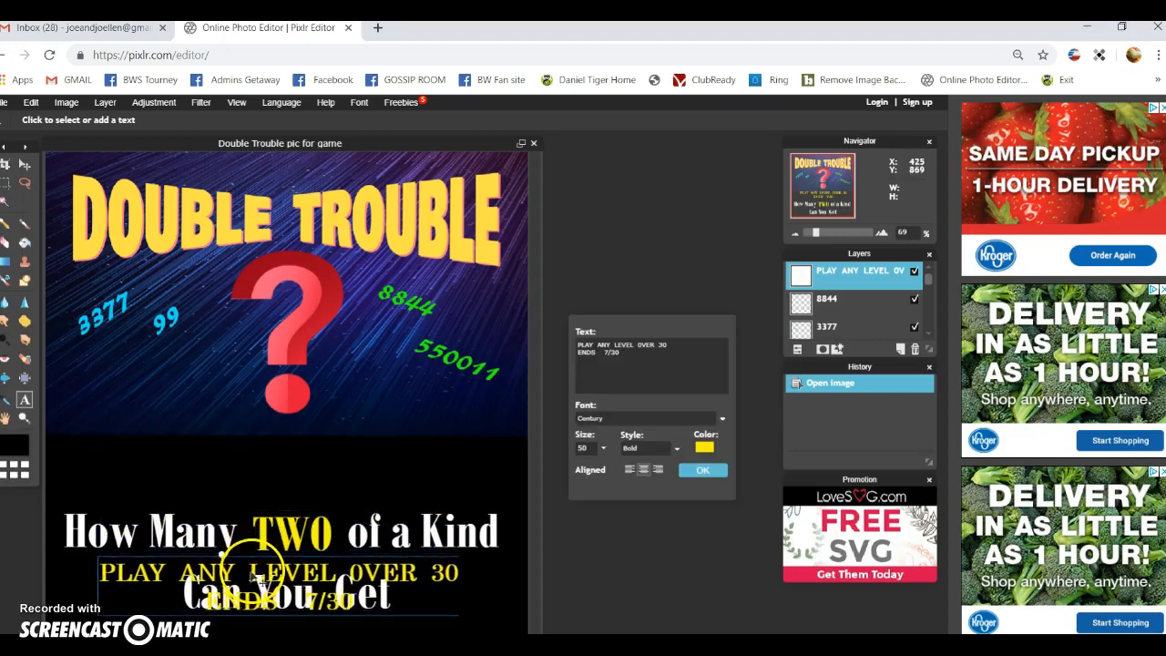
click(701, 472)
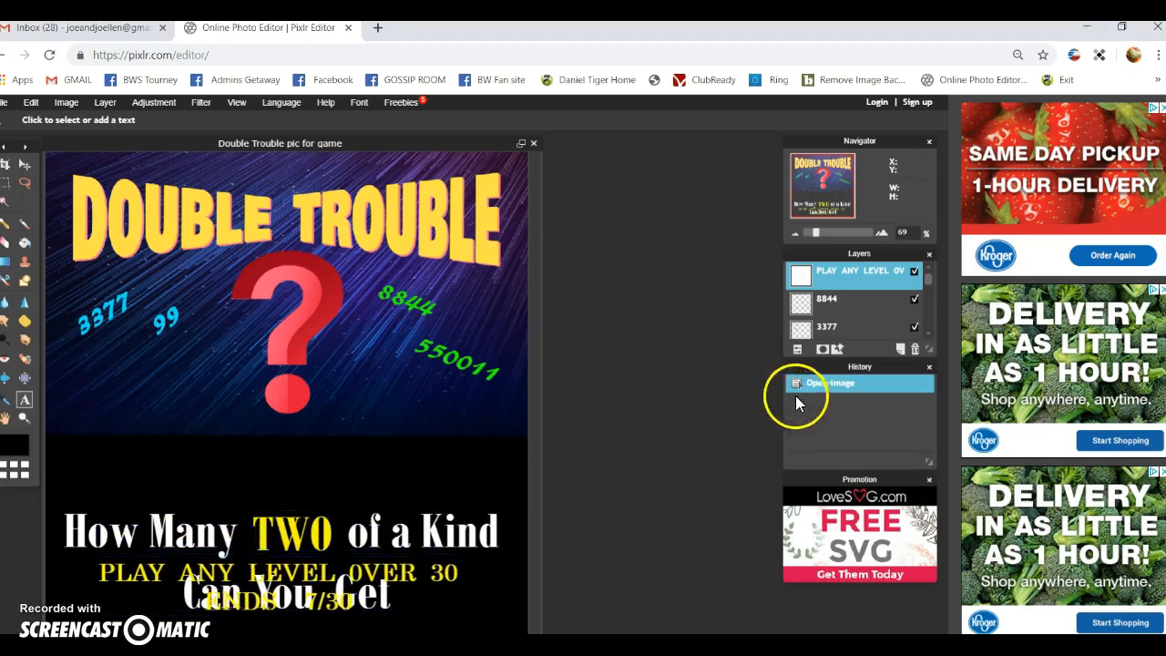
Move the white "How Many of a Kind Can You Get" text up to sit just below the question mark.
scroll(857, 319, down, 3)
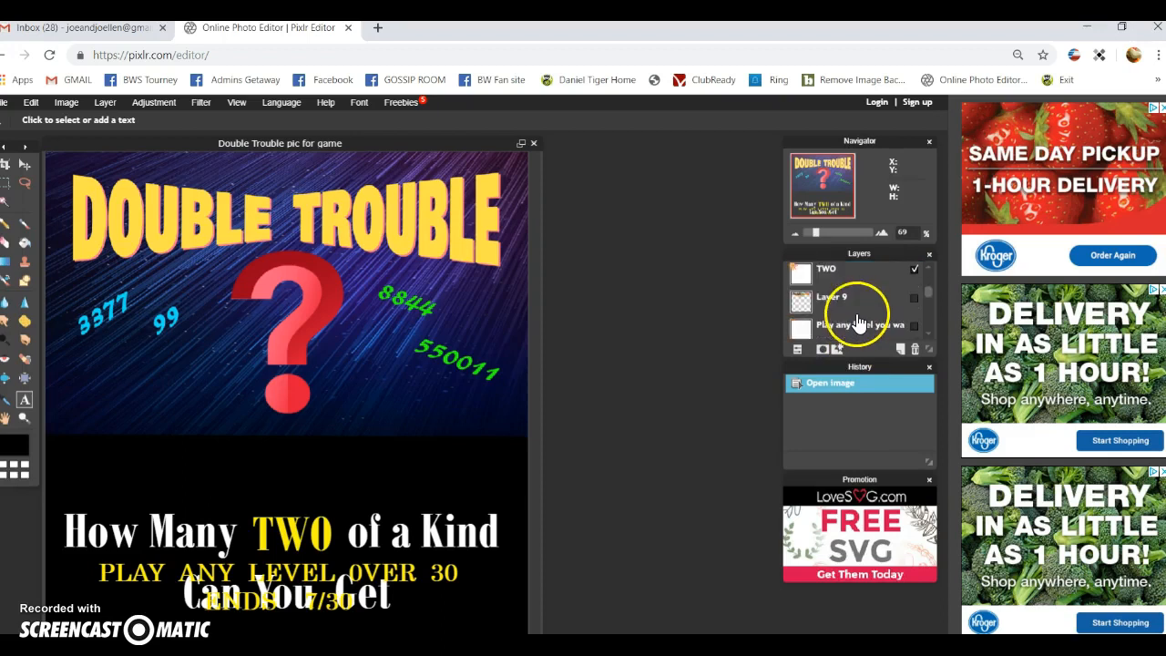
scroll(856, 328, down, 1)
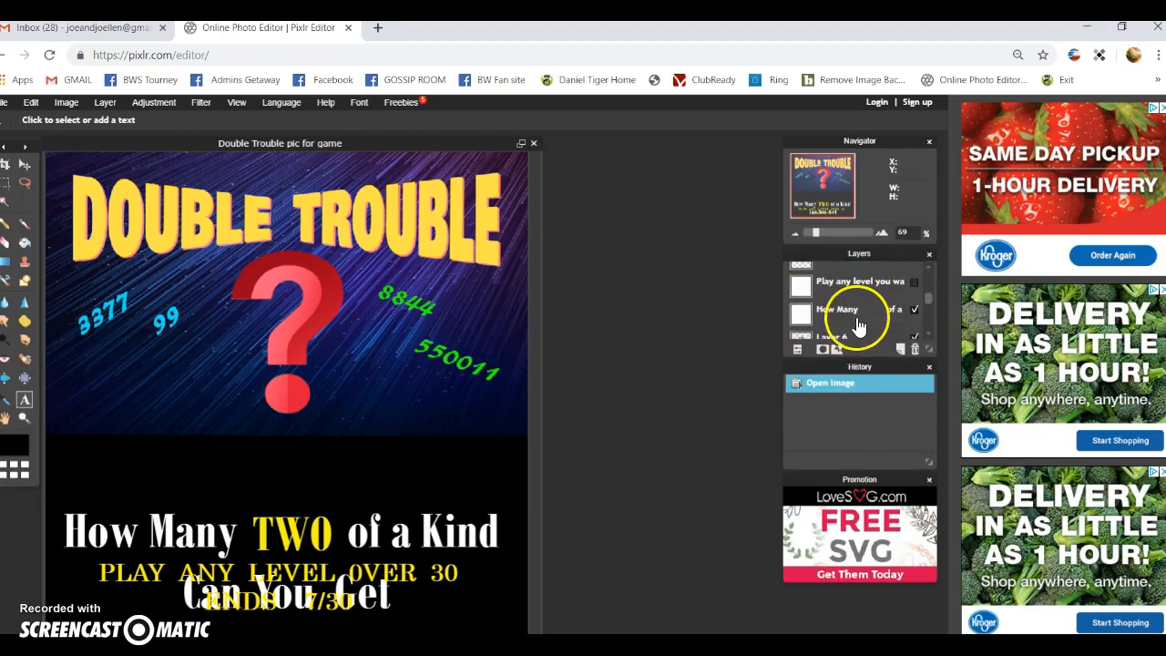
click(851, 316)
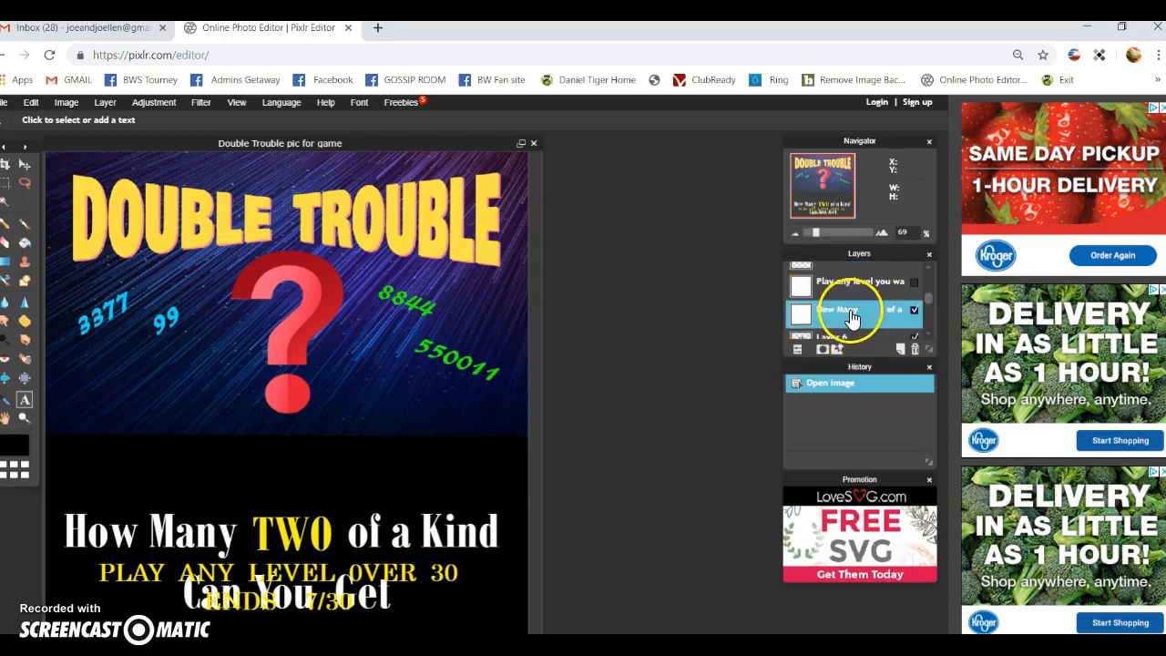
click(155, 522)
drag(192, 542, 191, 447)
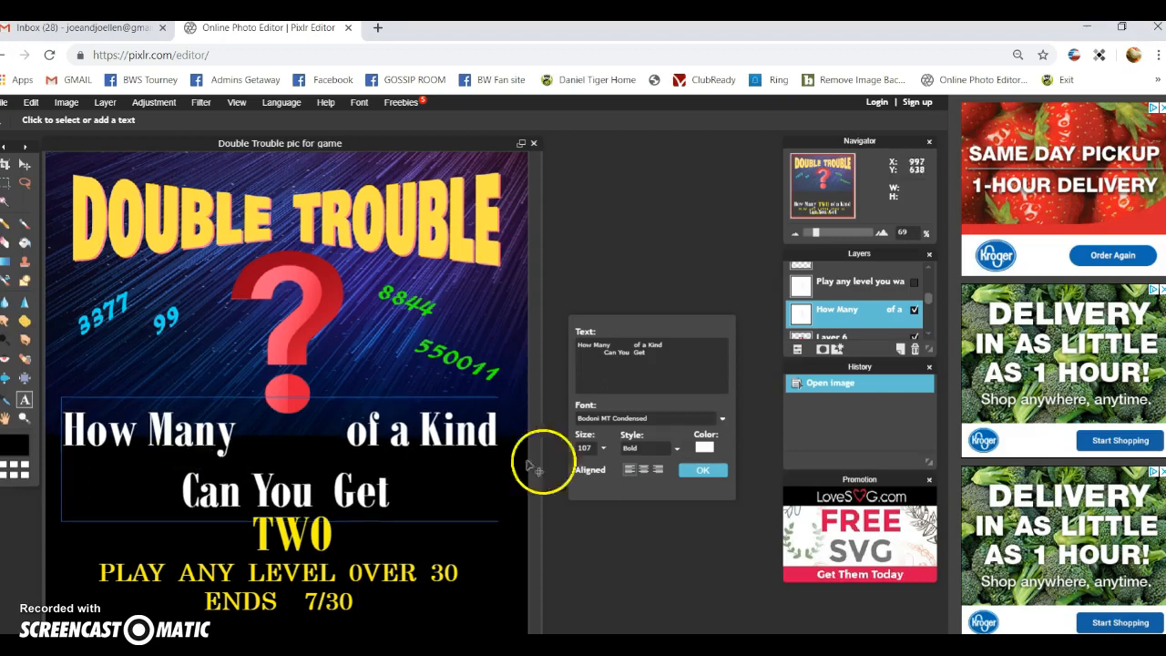
click(695, 468)
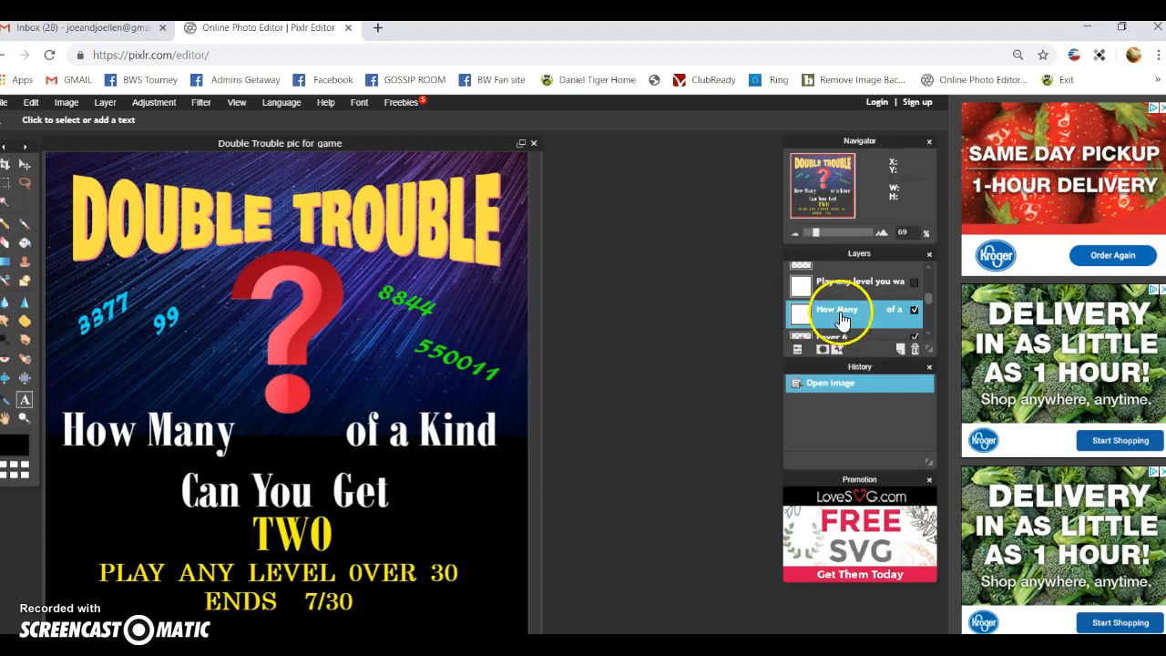
Move the yellow "TWO" text up into the gap between "How Many" and "of a Kind" above "Can You Get".
scroll(856, 292, down, 3)
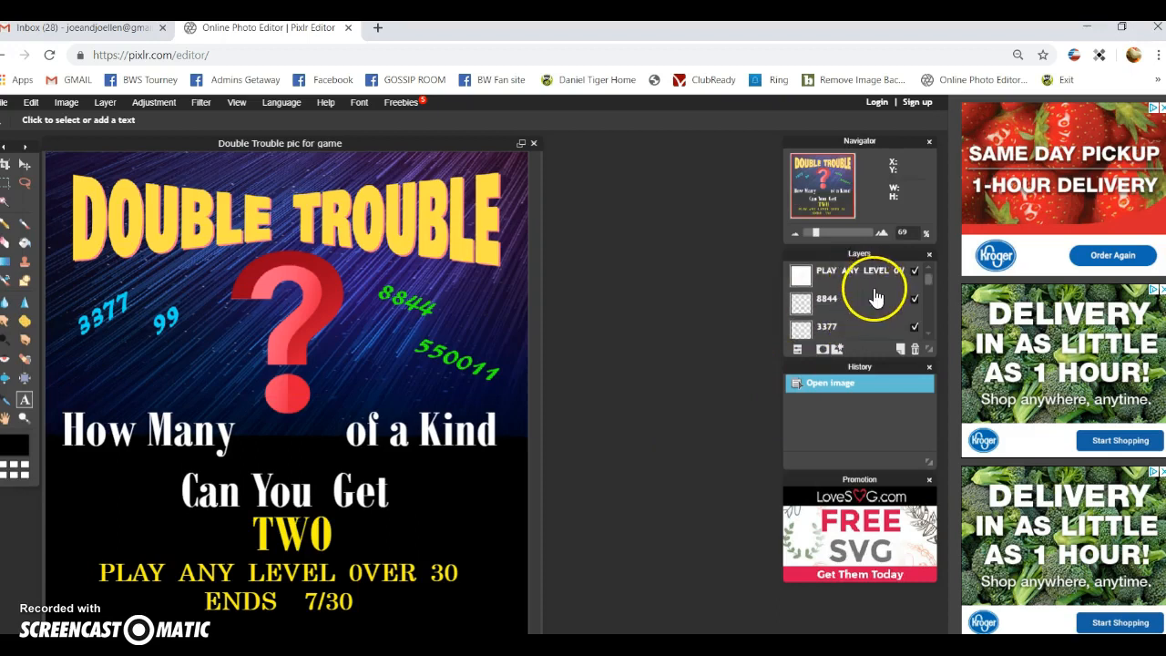
scroll(873, 296, down, 3)
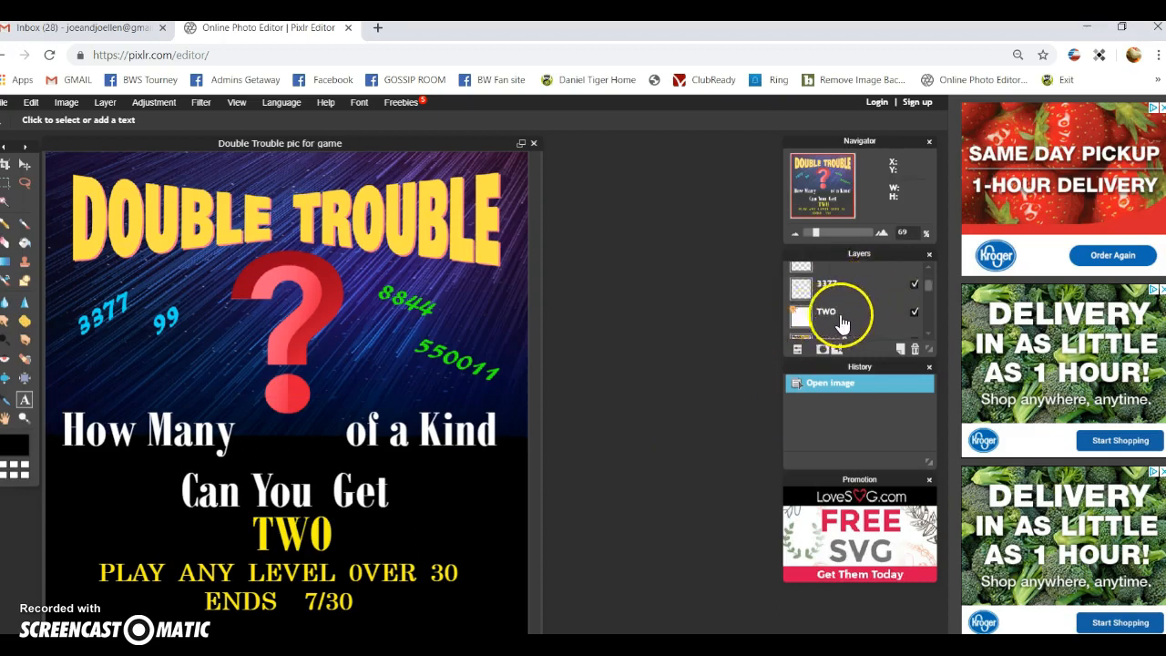
click(860, 323)
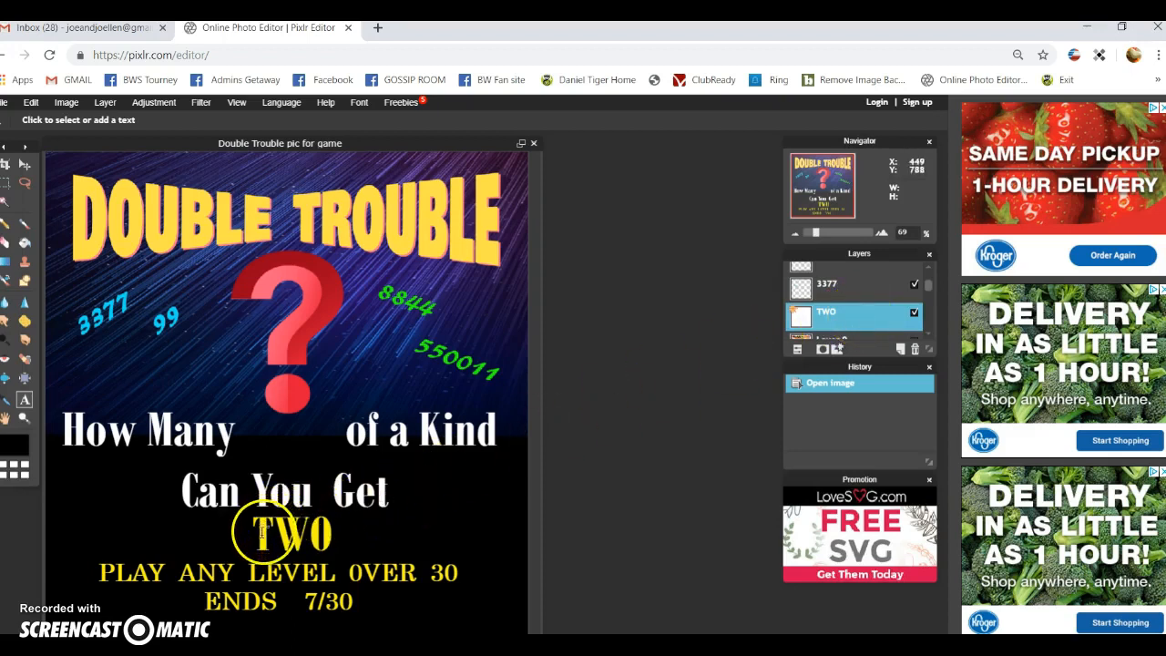
click(261, 528)
drag(264, 530, 281, 441)
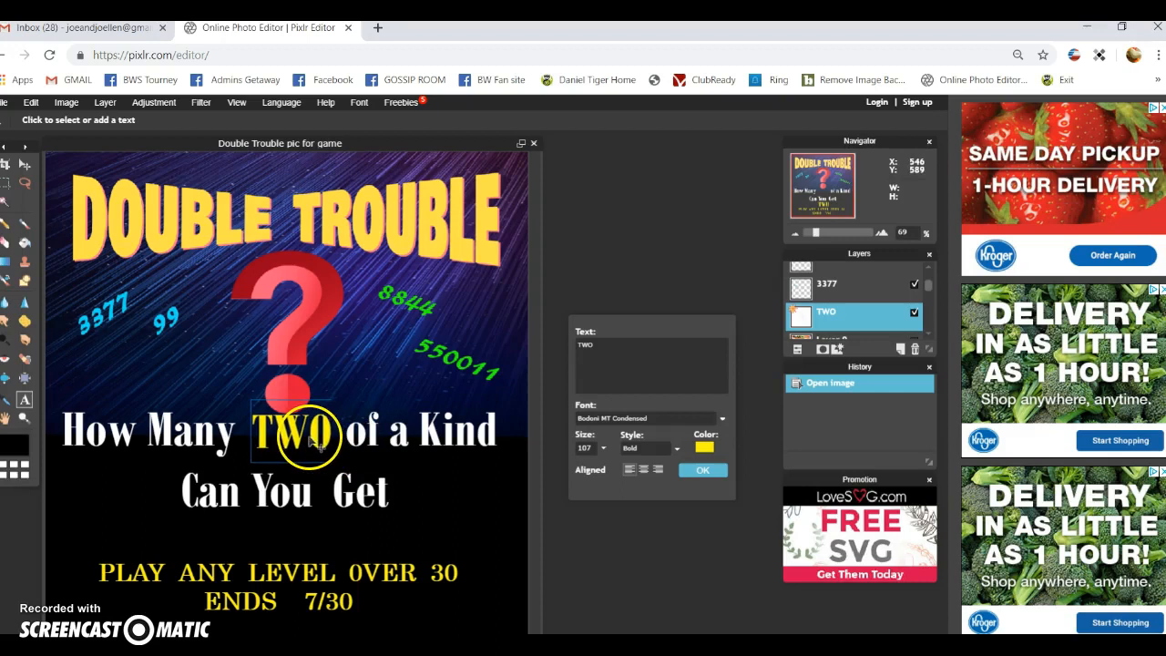
drag(314, 443, 309, 442)
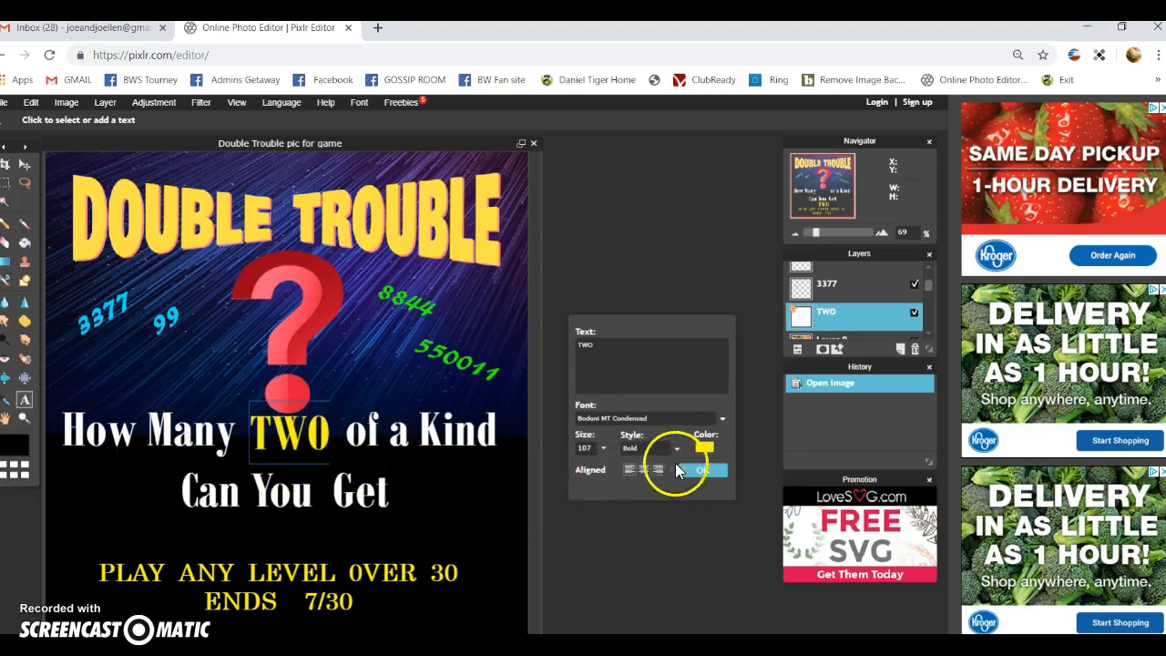
click(702, 470)
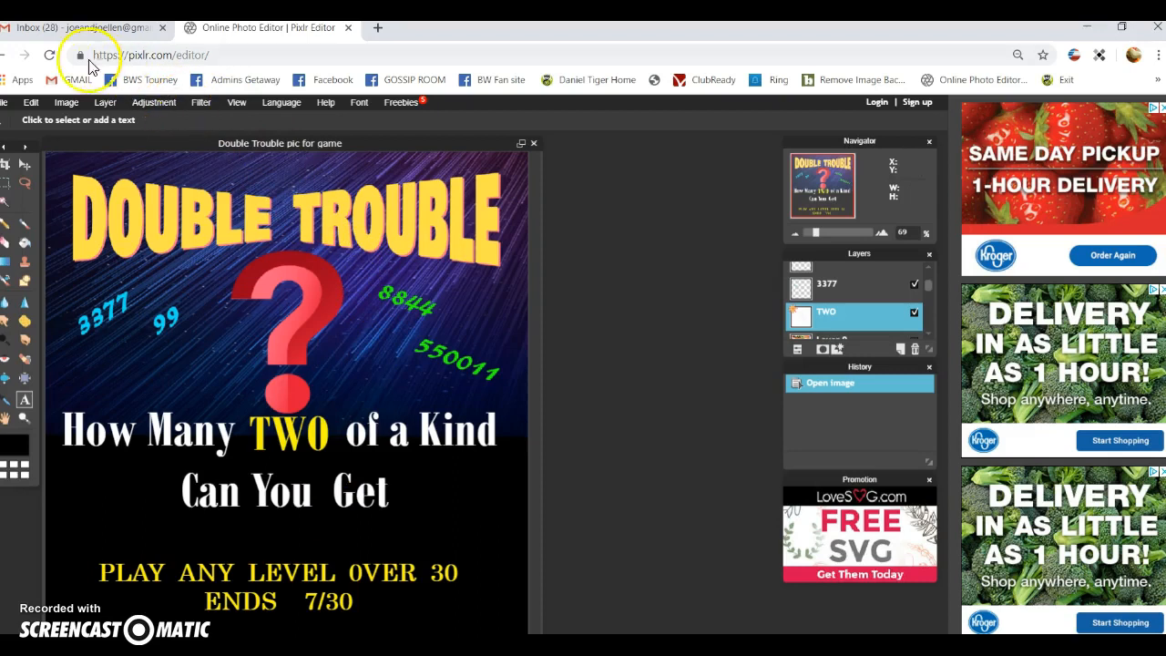
Review the formats for saving the picture, try JPEG instead of layered PXD, and cancel without saving.
click(5, 108)
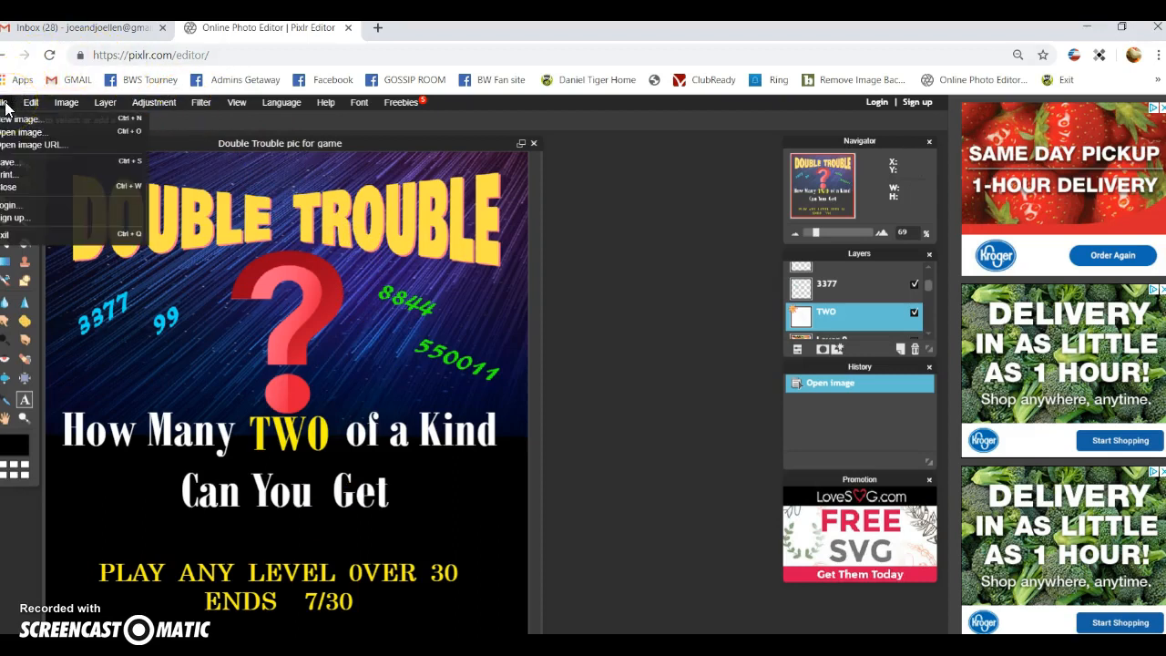
click(36, 163)
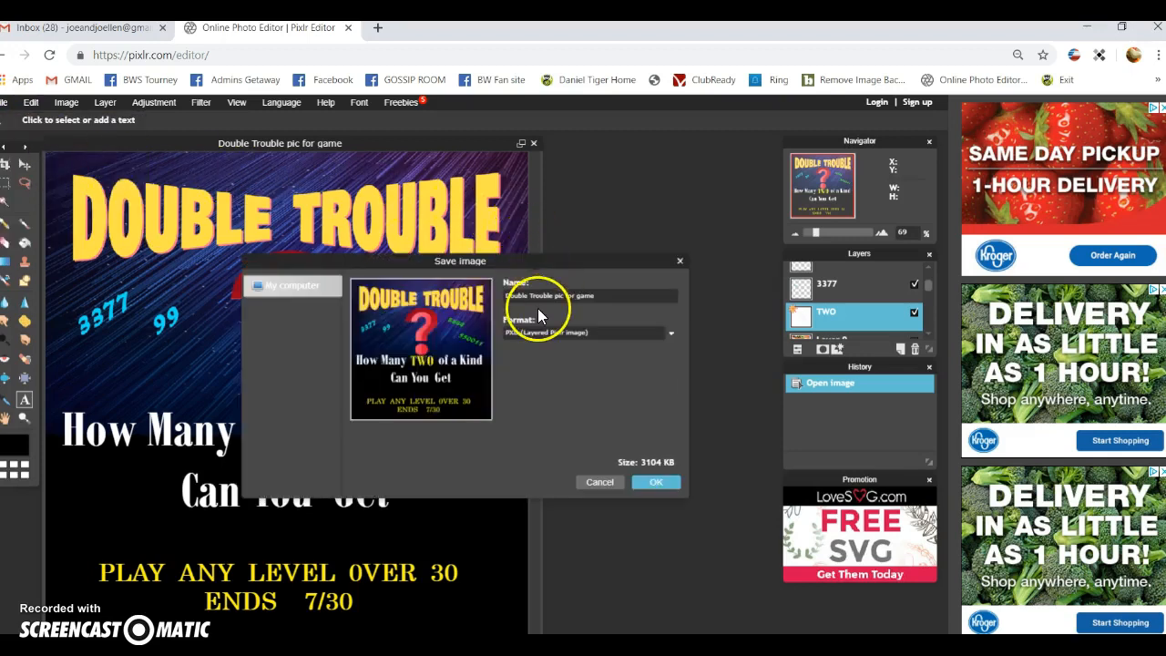
click(673, 334)
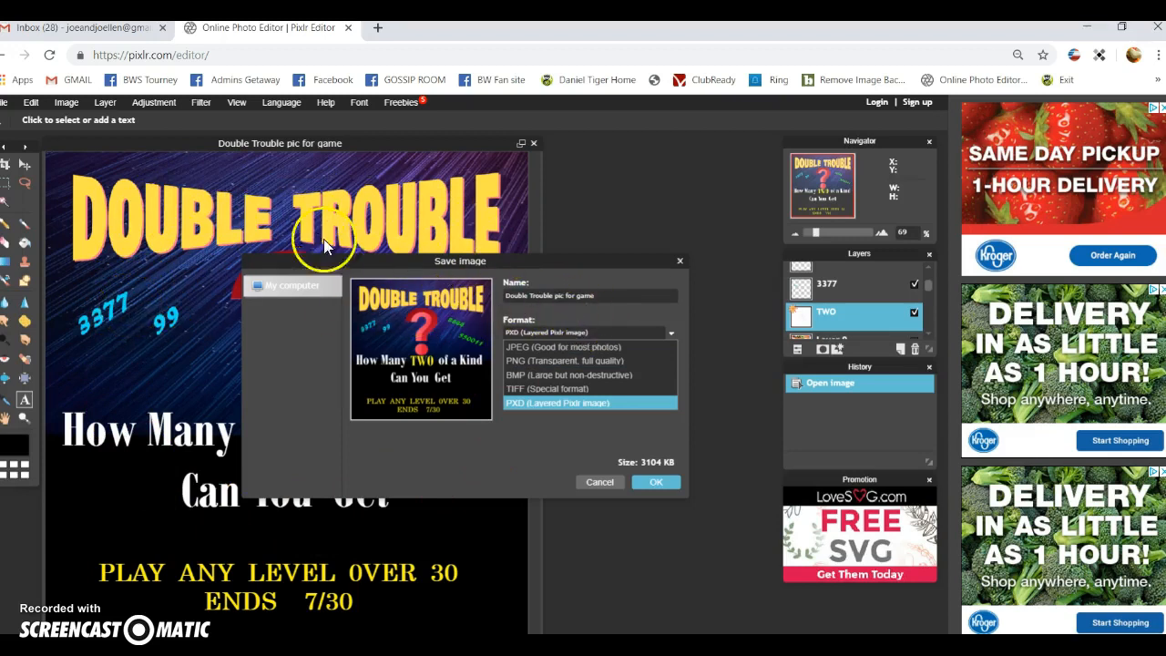
click(552, 348)
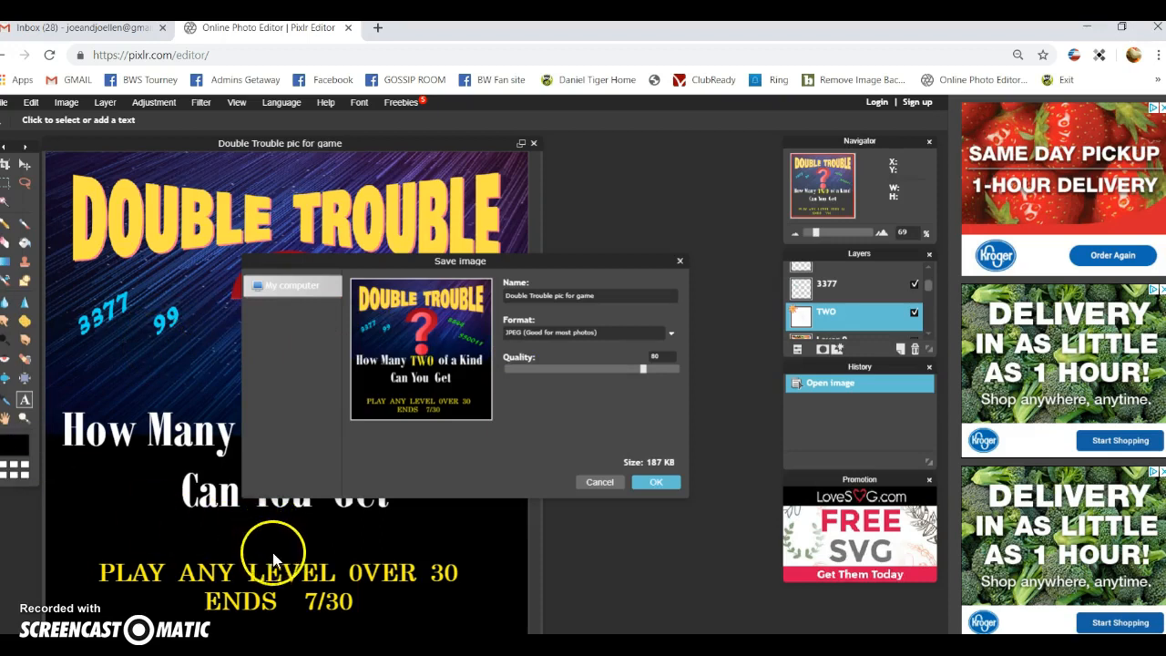
click(607, 330)
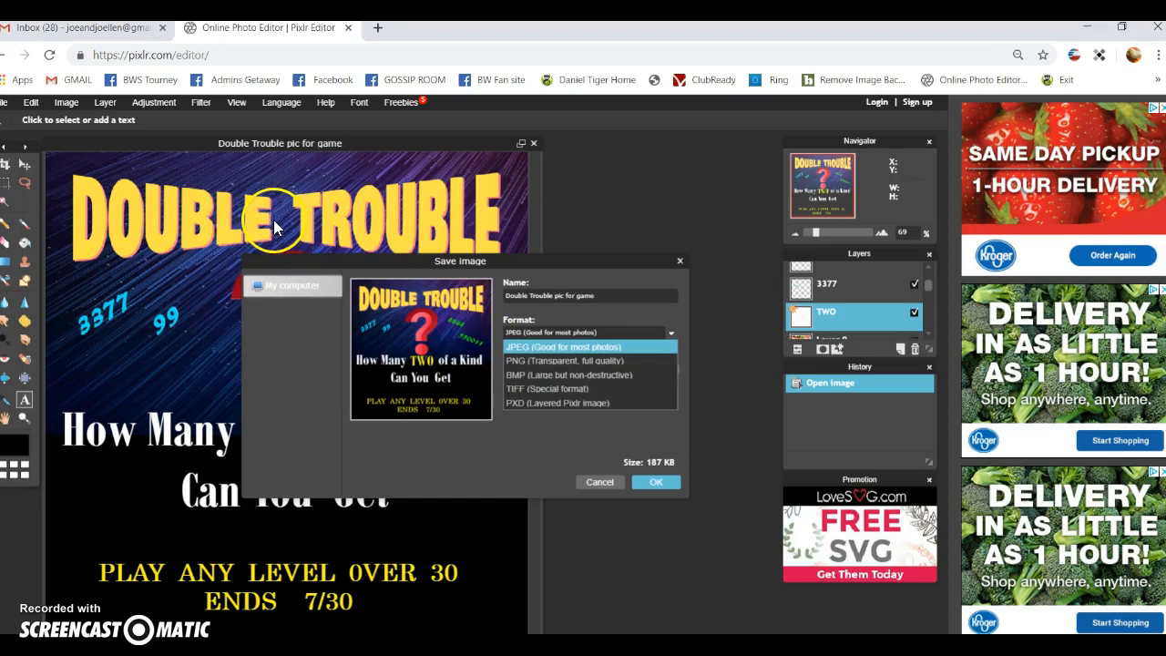
click(108, 487)
click(167, 369)
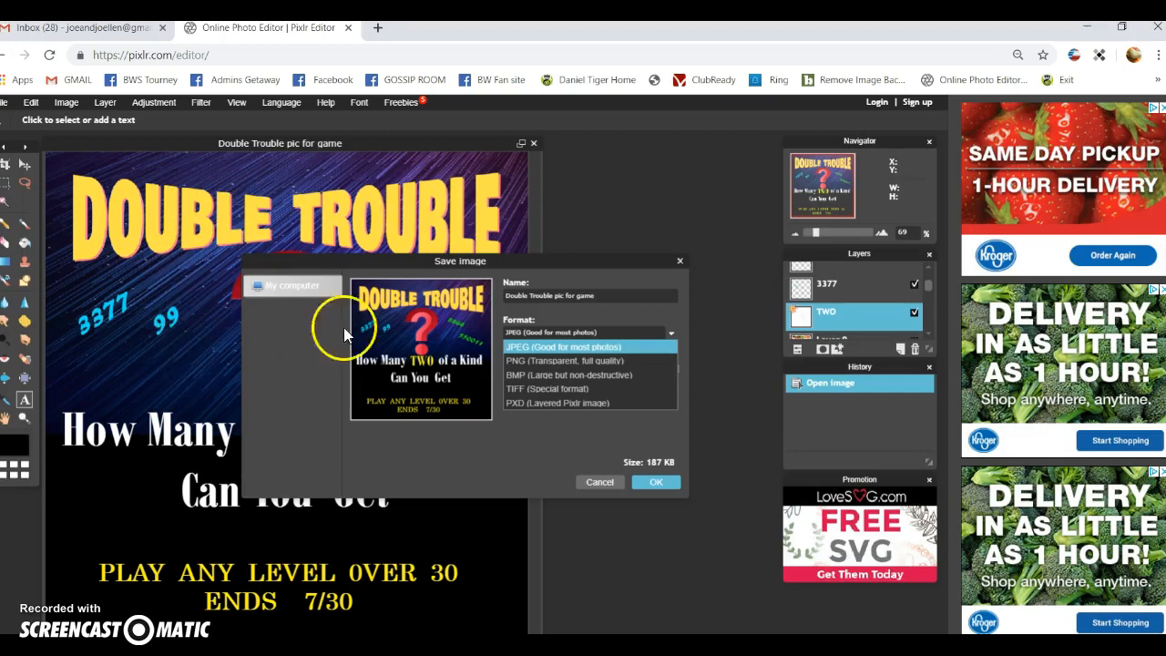
click(927, 272)
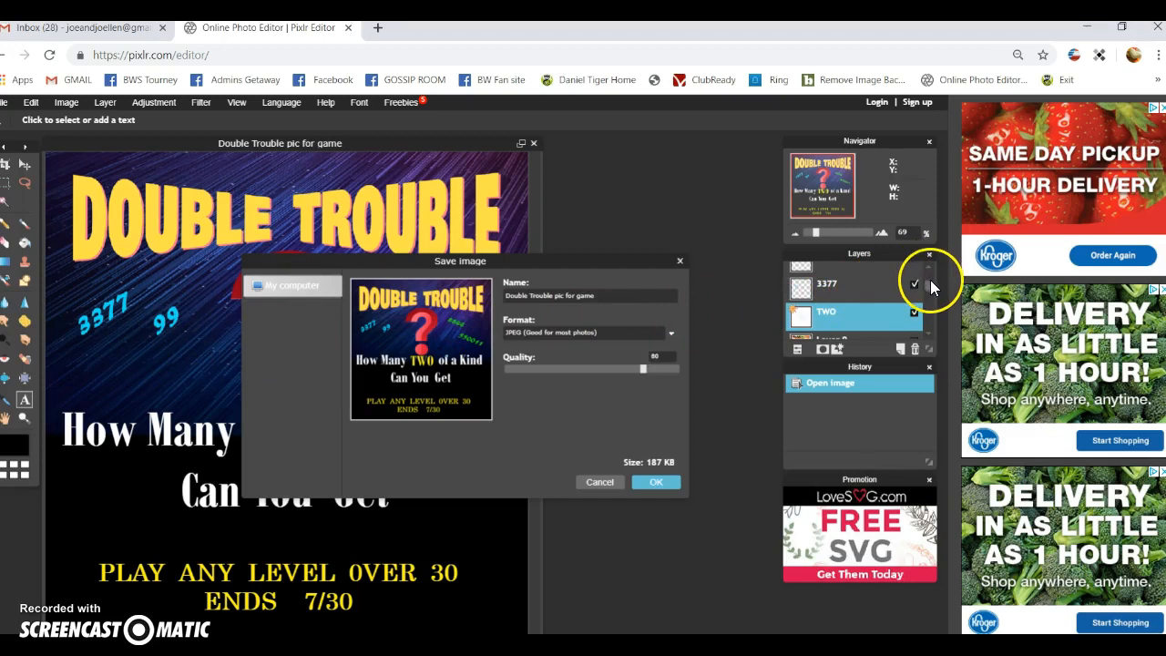
click(594, 483)
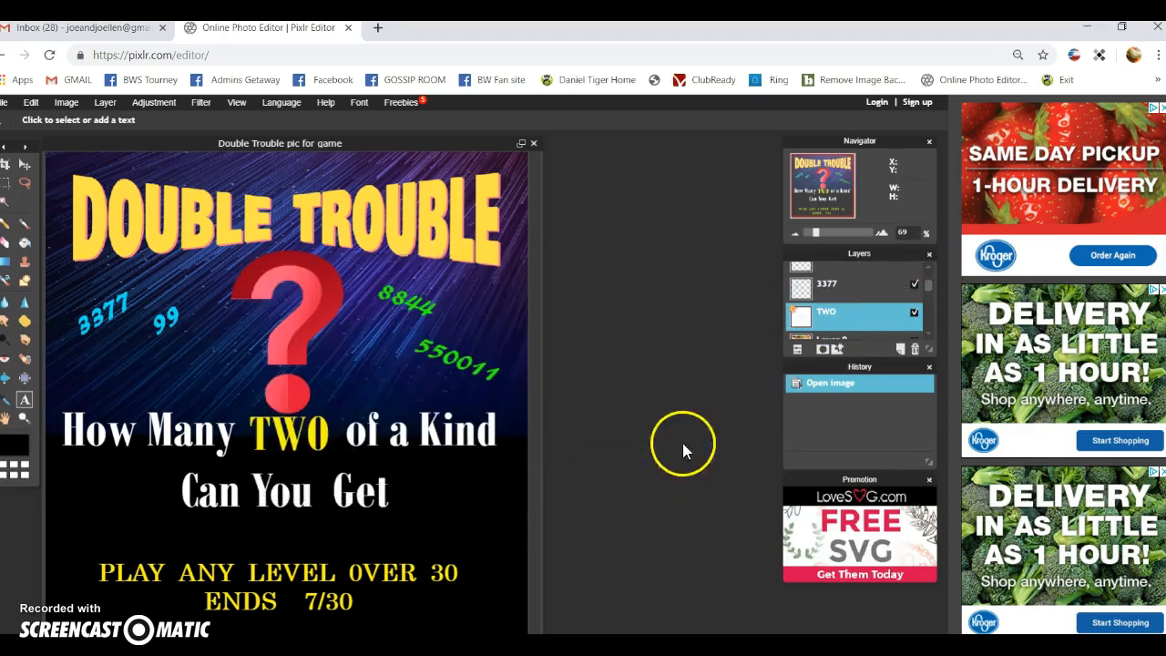
Close the Double Trouble picture and reopen the layered file "Double Trouble pic for game .pxd" from the computer.
drag(926, 286, 926, 273)
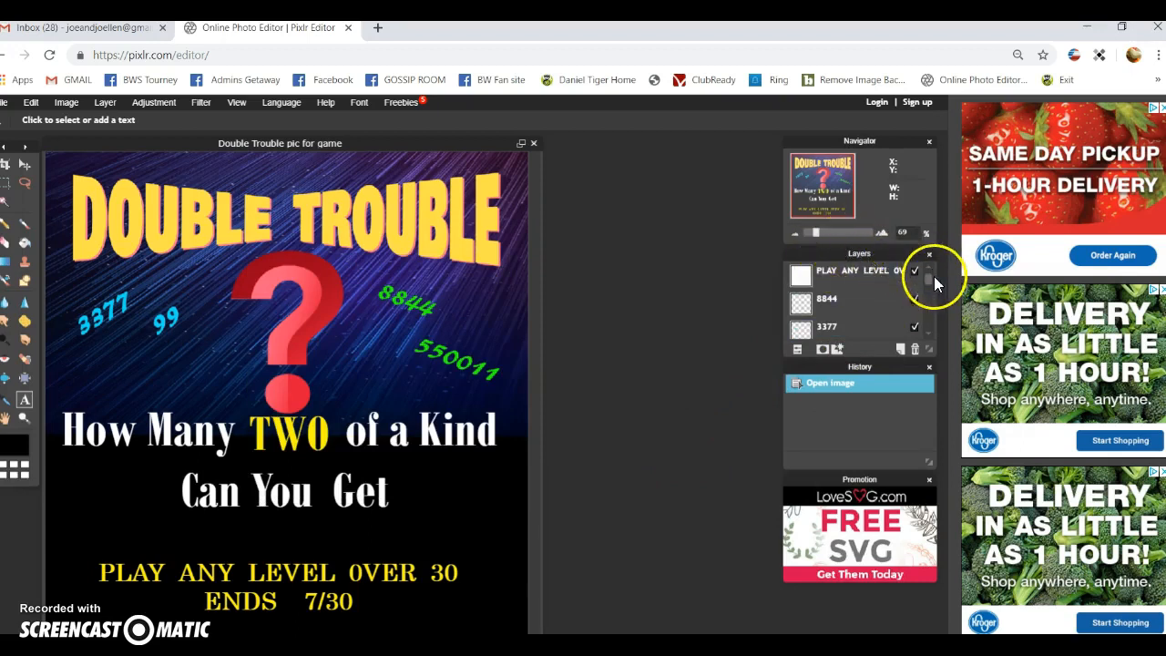
mouse_move(928, 279)
mouse_down()
mouse_move(940, 323)
mouse_move(932, 274)
mouse_up()
click(534, 143)
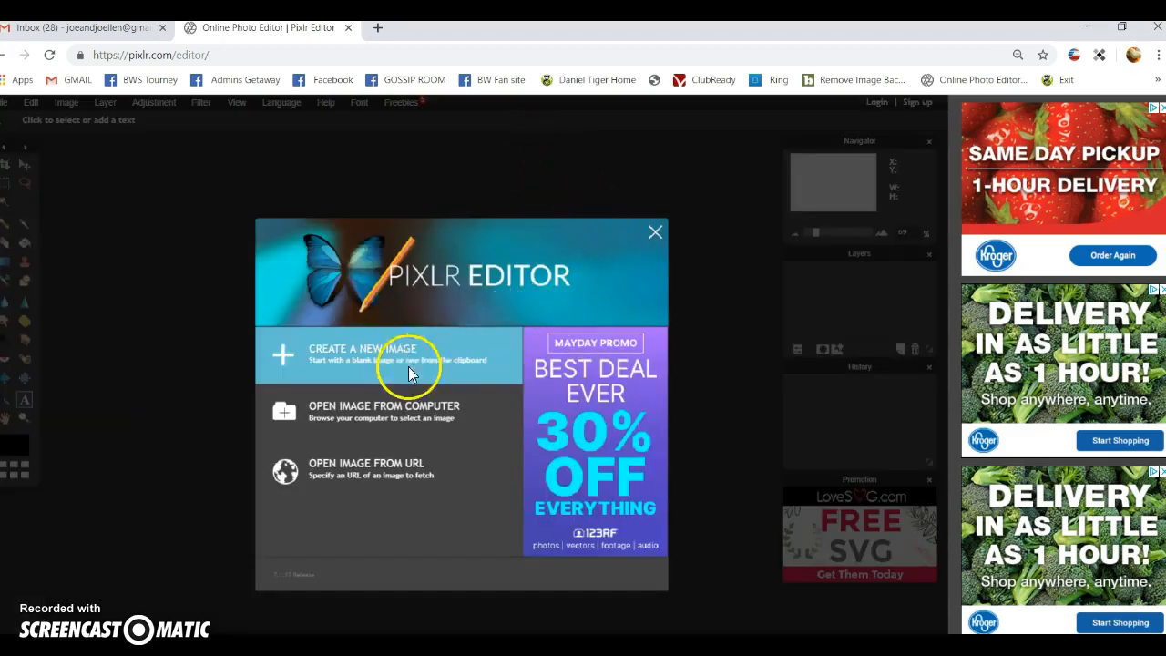
click(352, 410)
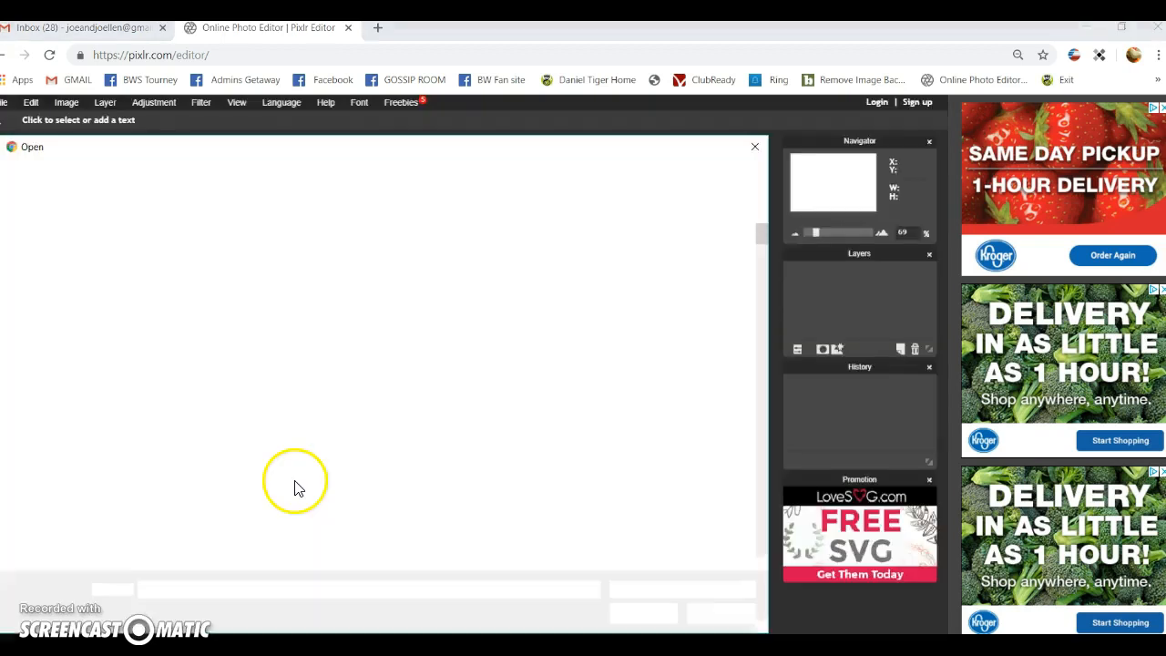
click(82, 232)
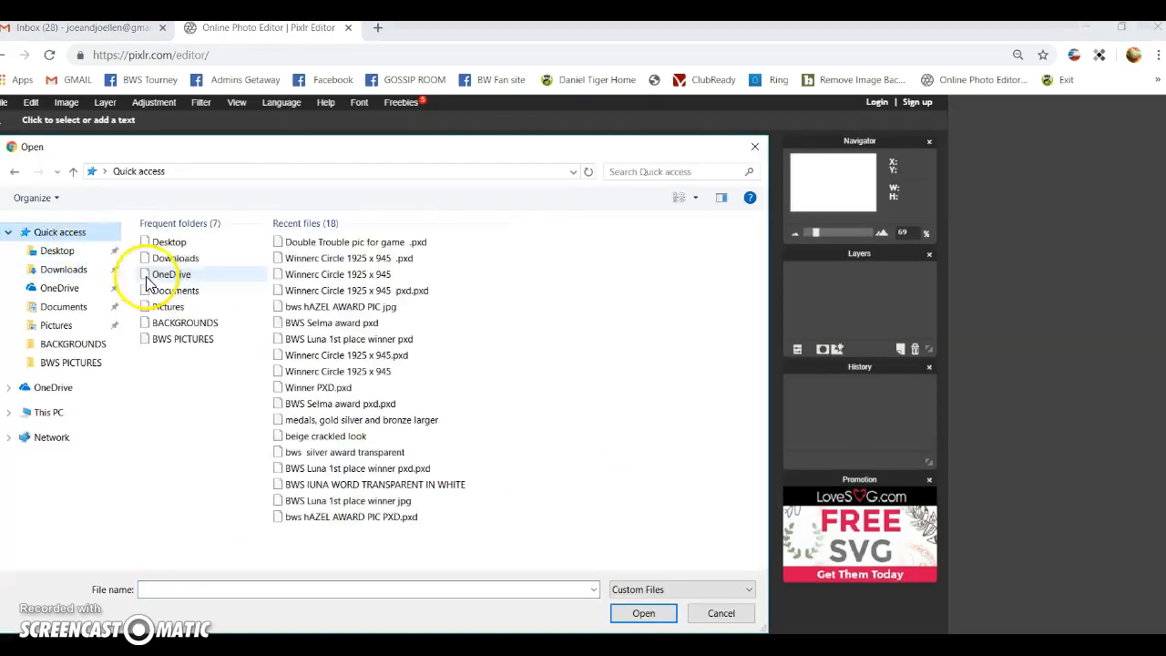
click(308, 241)
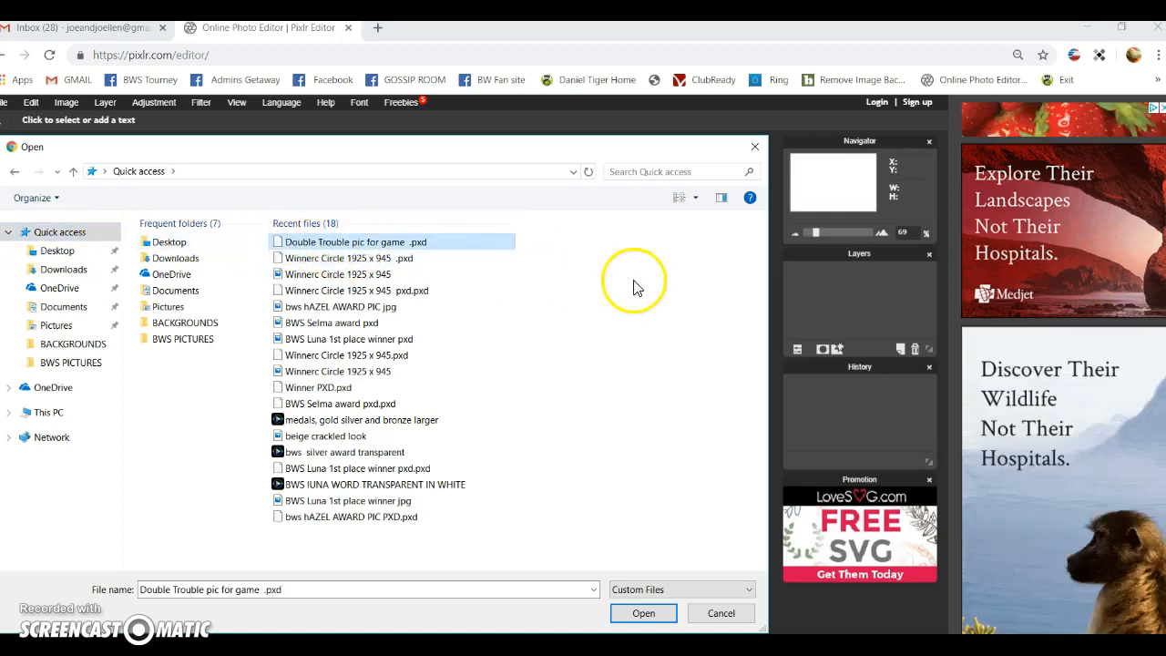
click(644, 613)
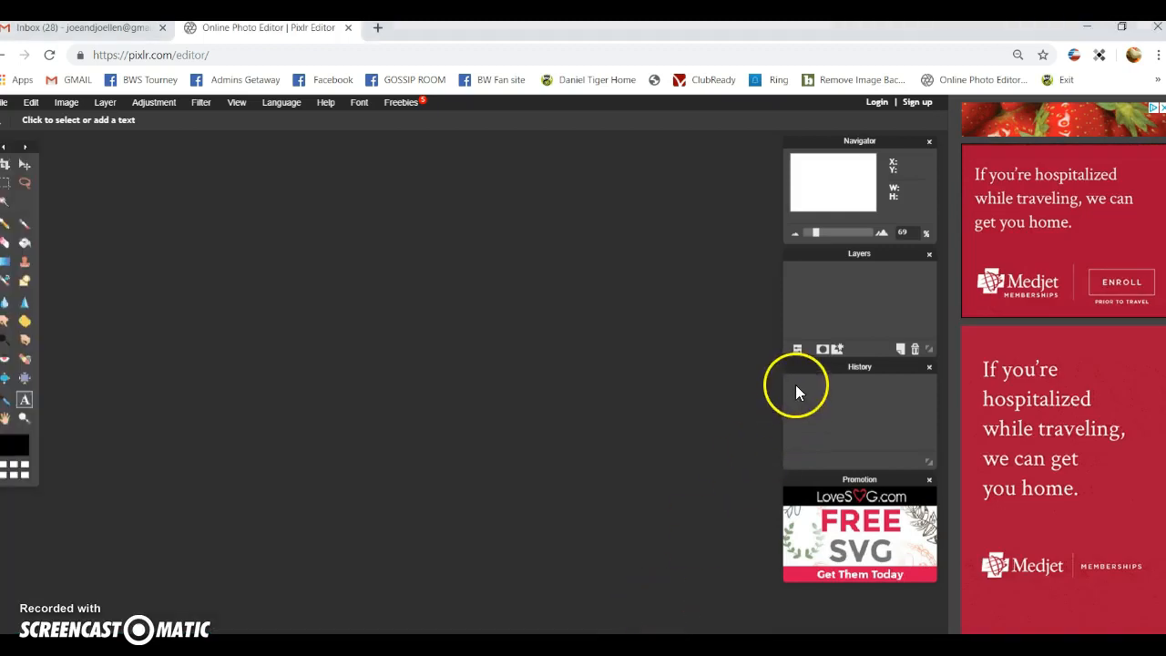